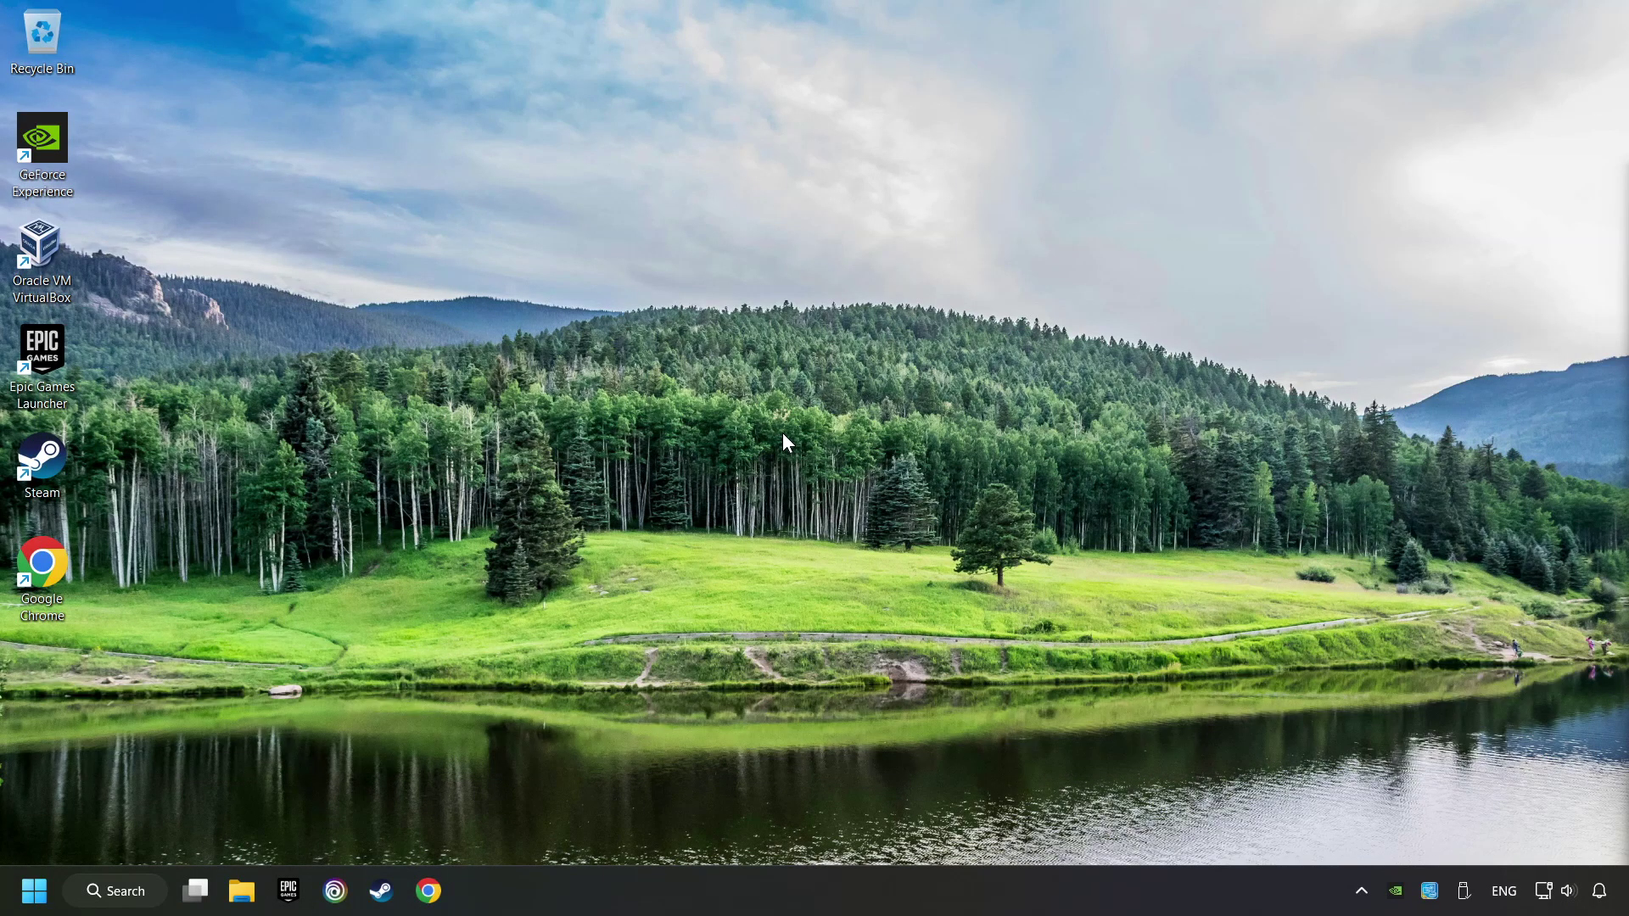
Step: Switch on Set time zone automatically and Set time automatically, sync the clock now, then close Settings
right_click(1600, 891)
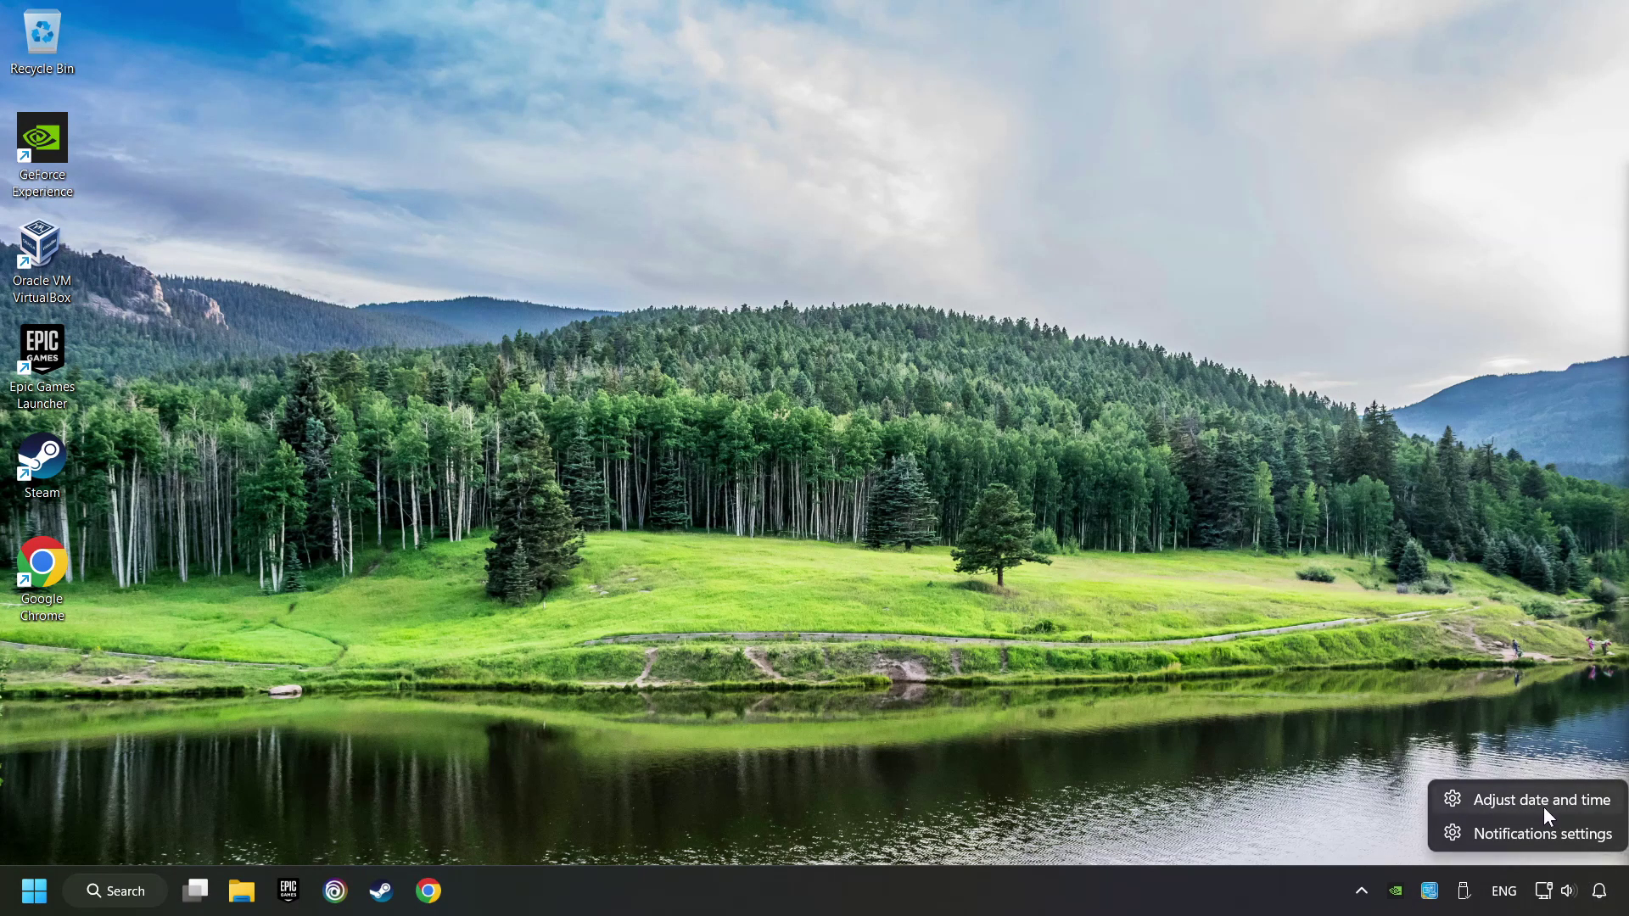
left_click(1568, 811)
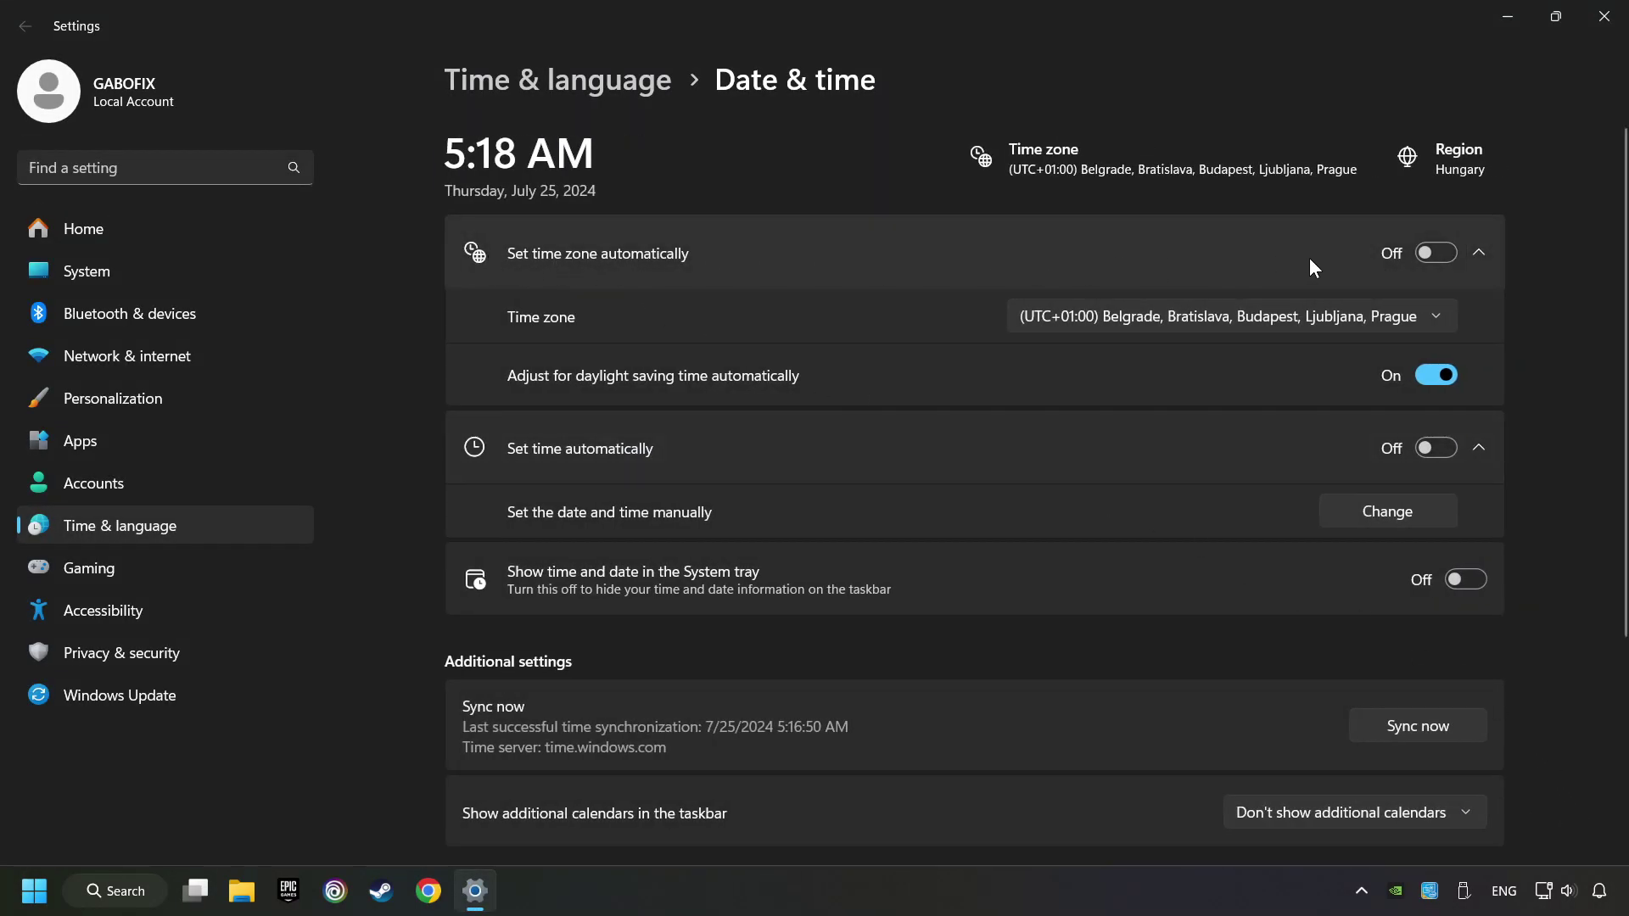
left_click(1437, 257)
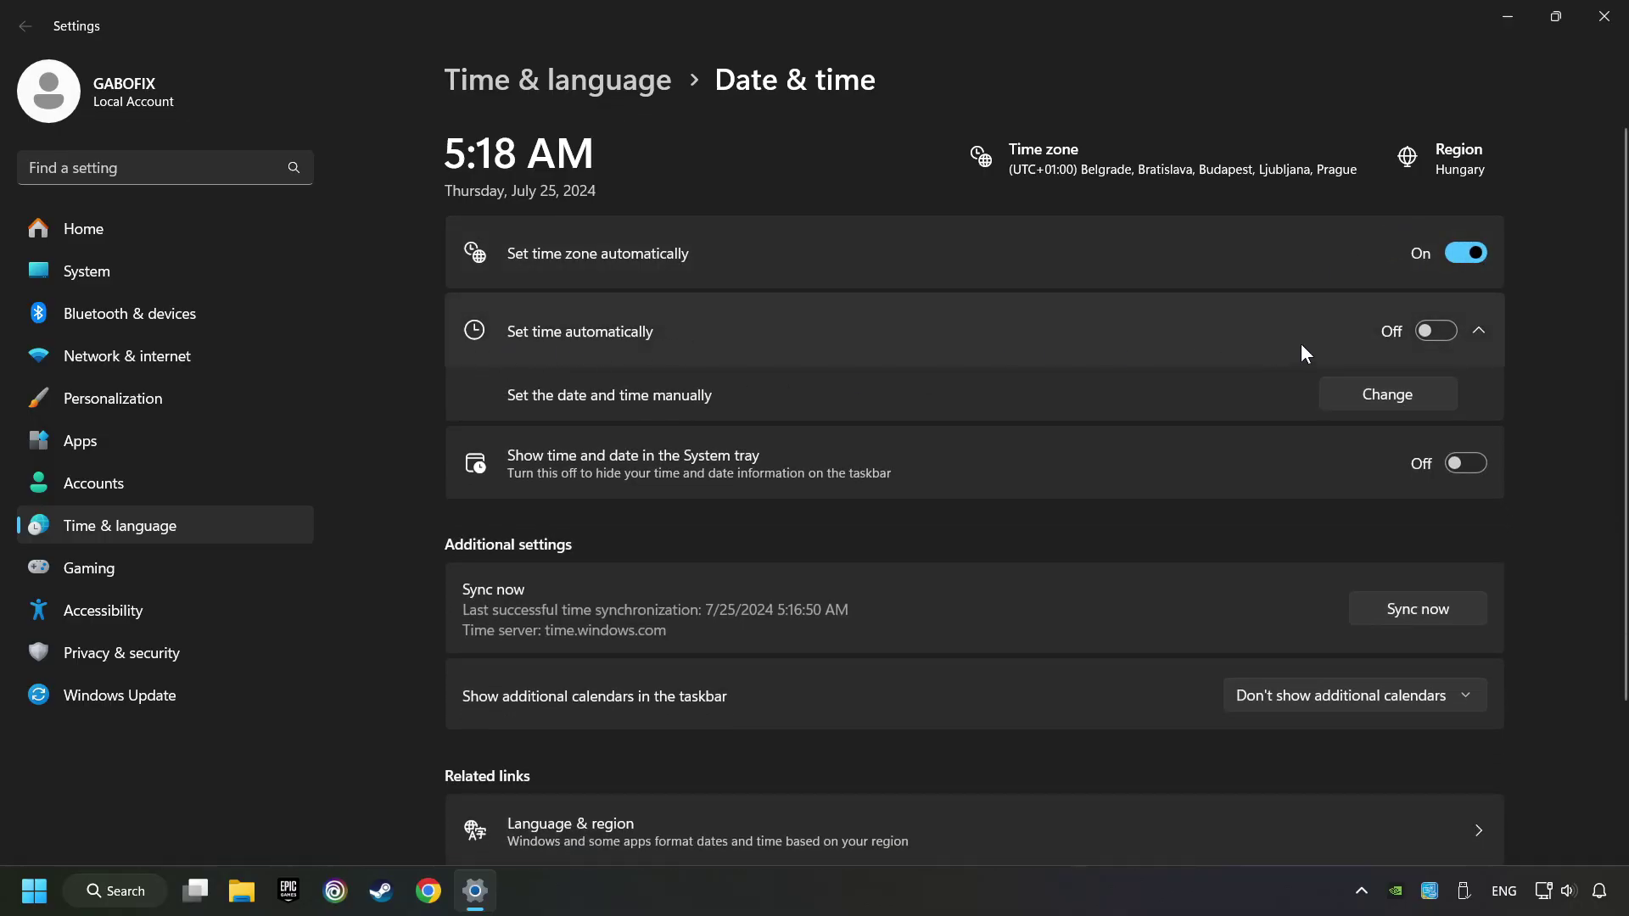
left_click(1432, 333)
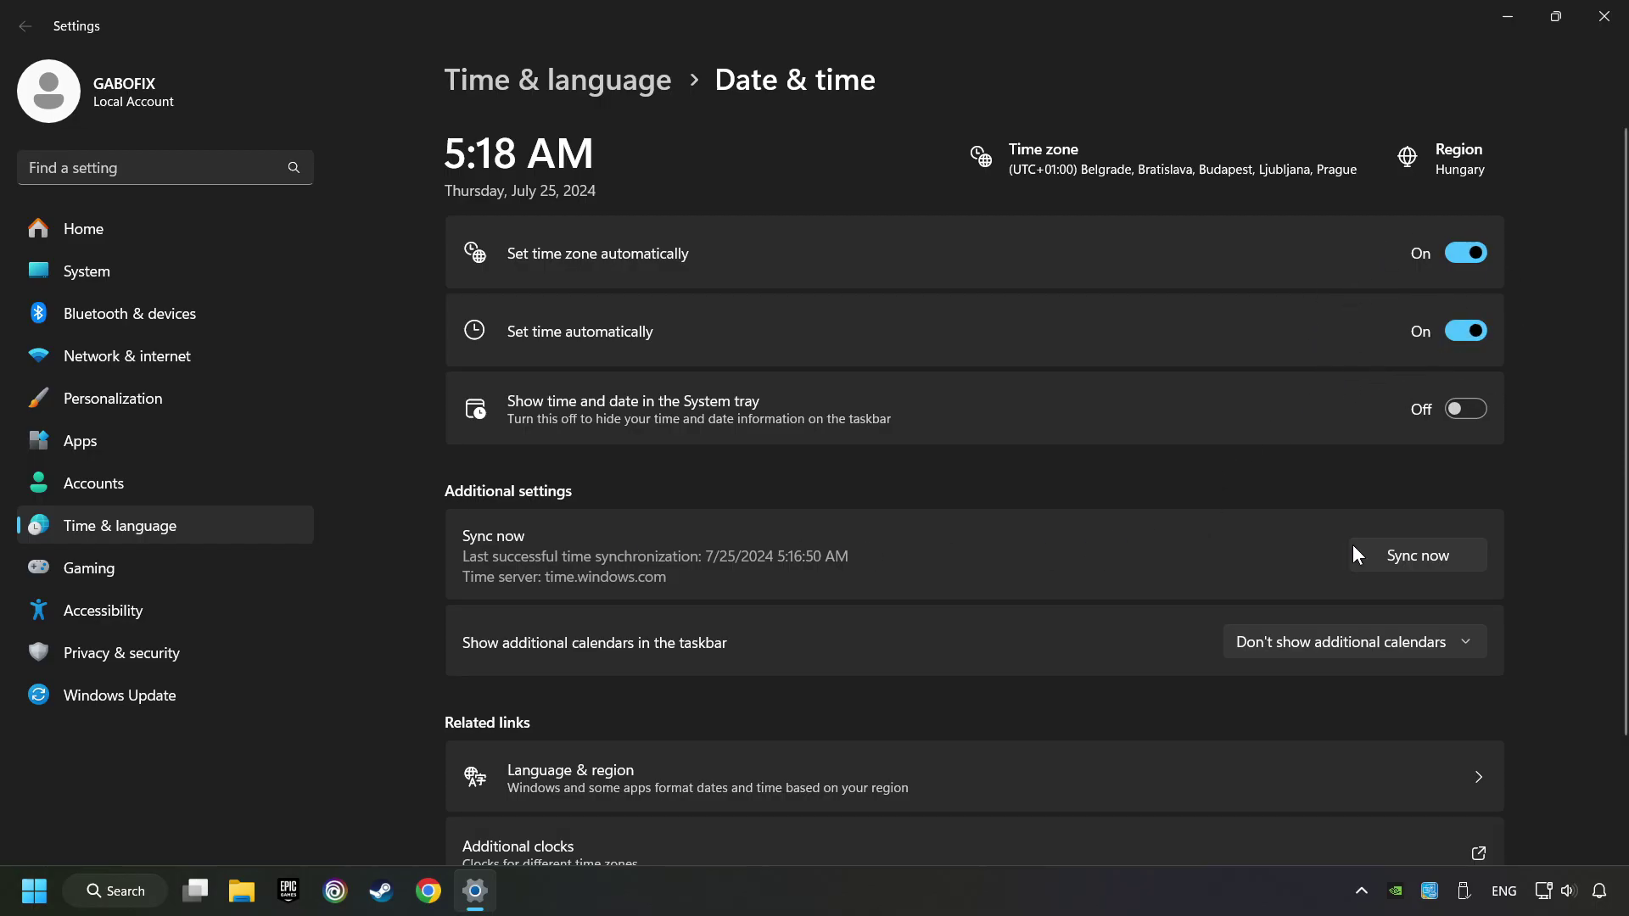
left_click(1467, 568)
left_click(1603, 17)
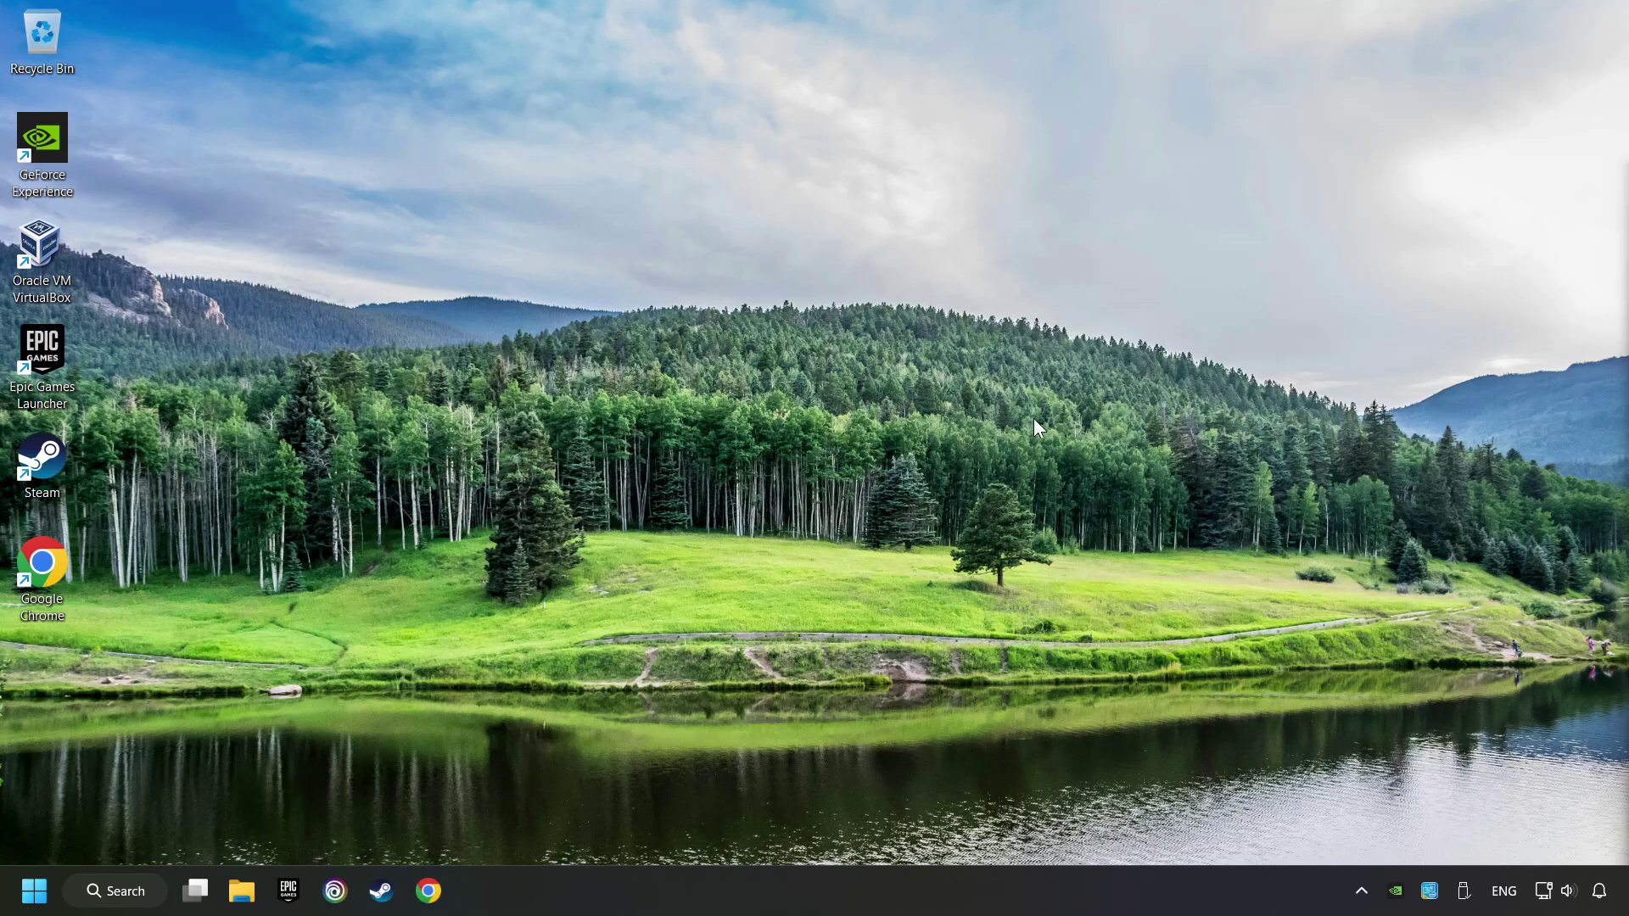
Step: Leave the manual Use a proxy server toggle off, save it, and close Settings
right_click(1543, 891)
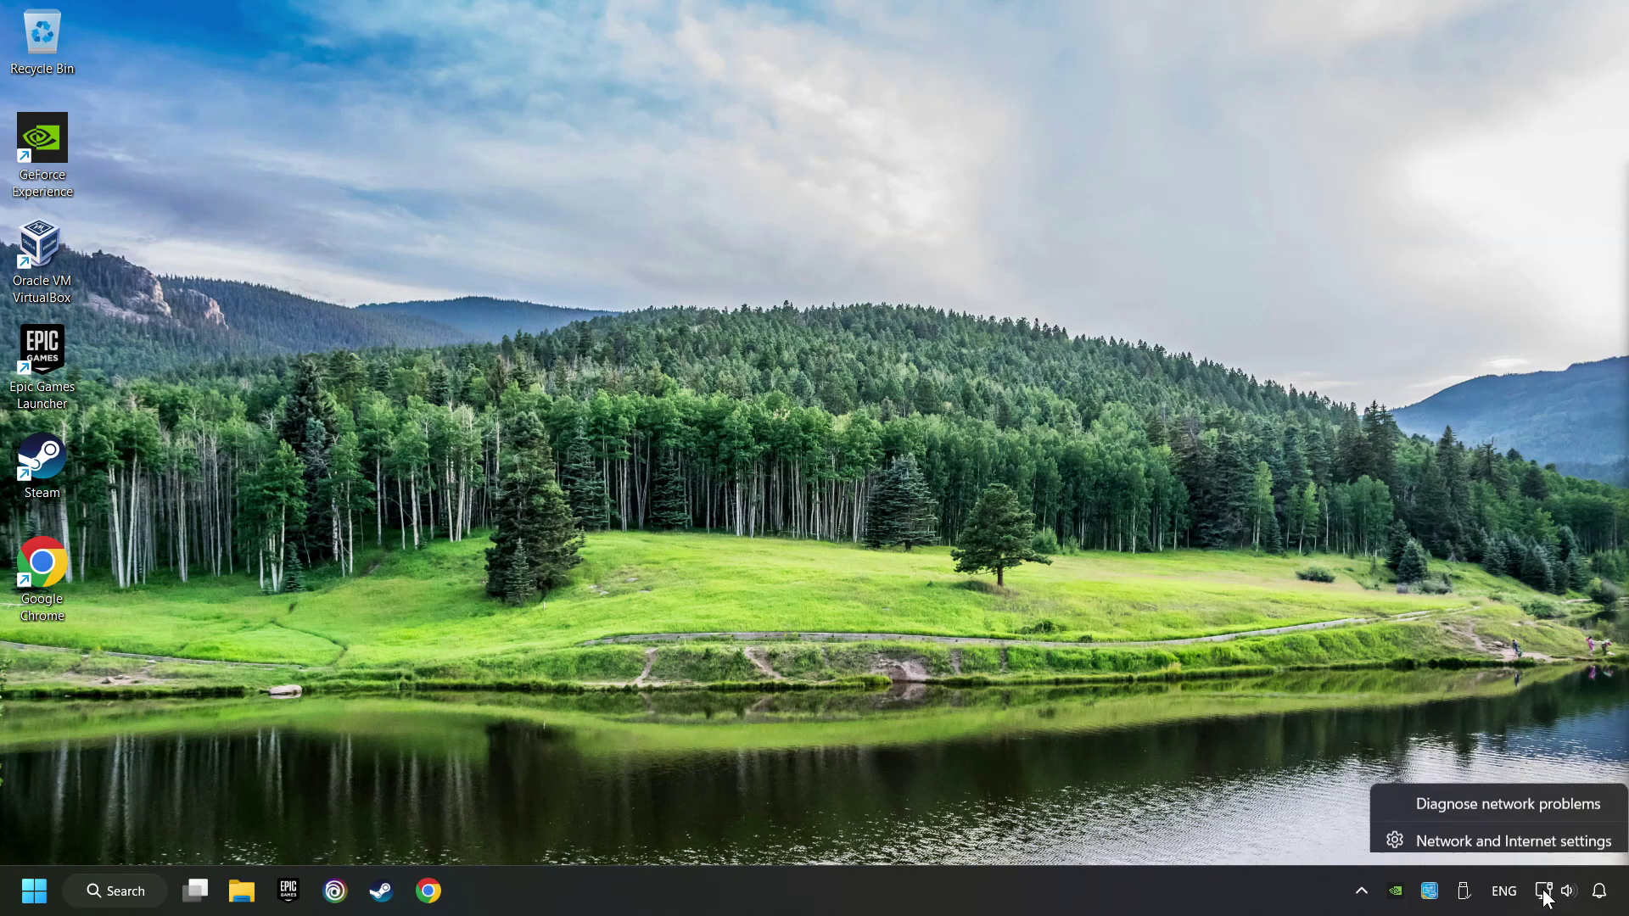
left_click(1509, 840)
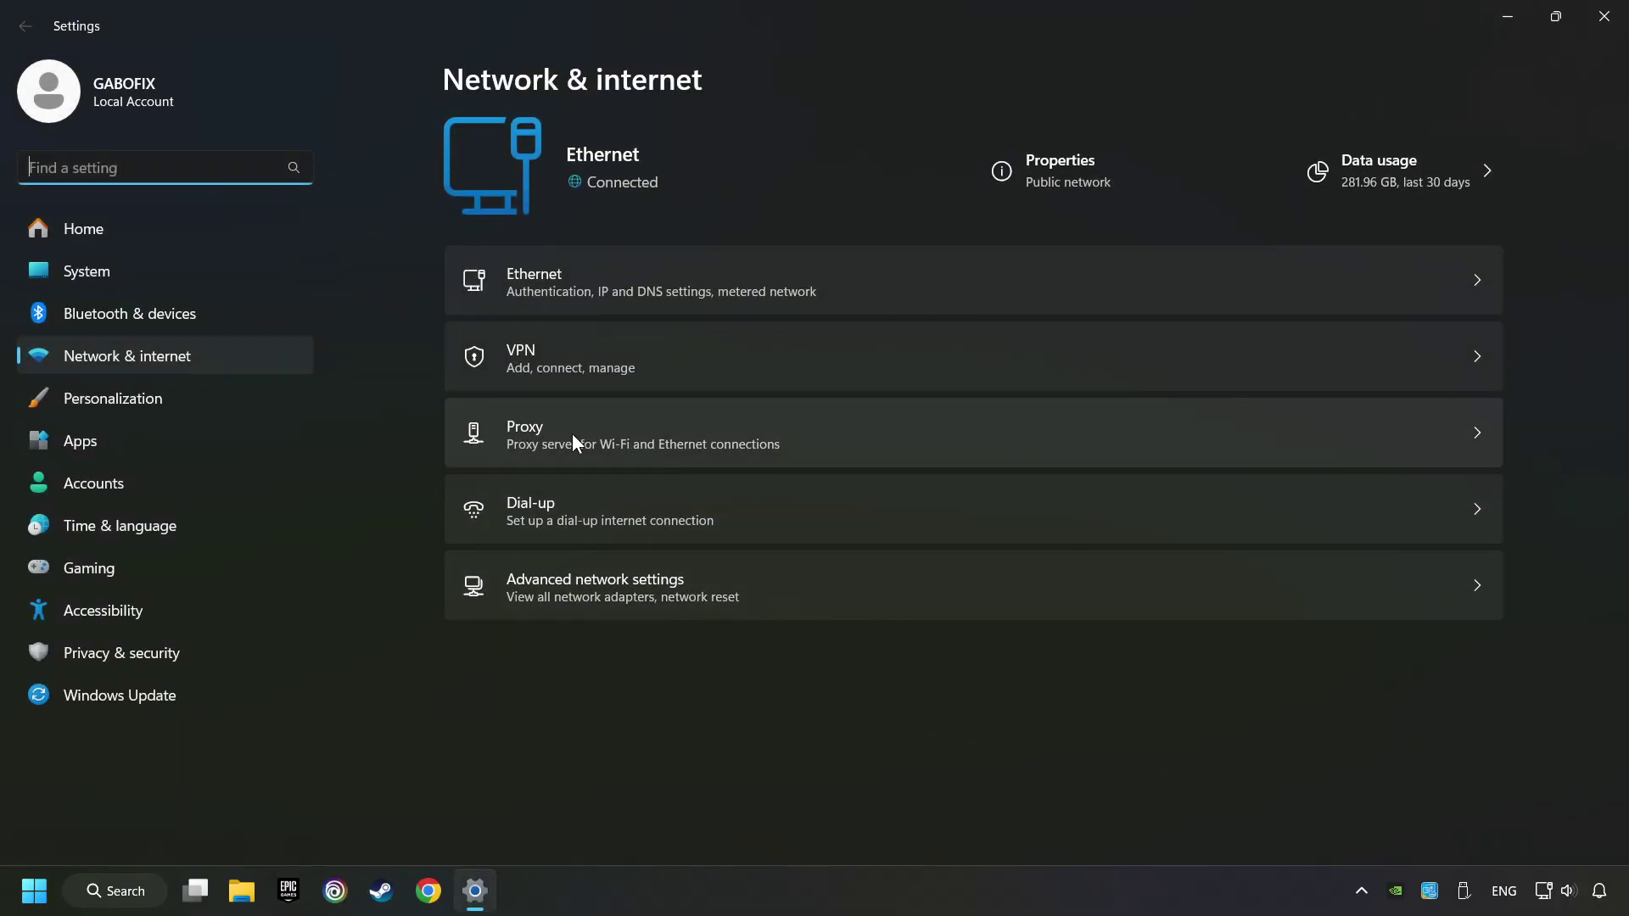
left_click(900, 437)
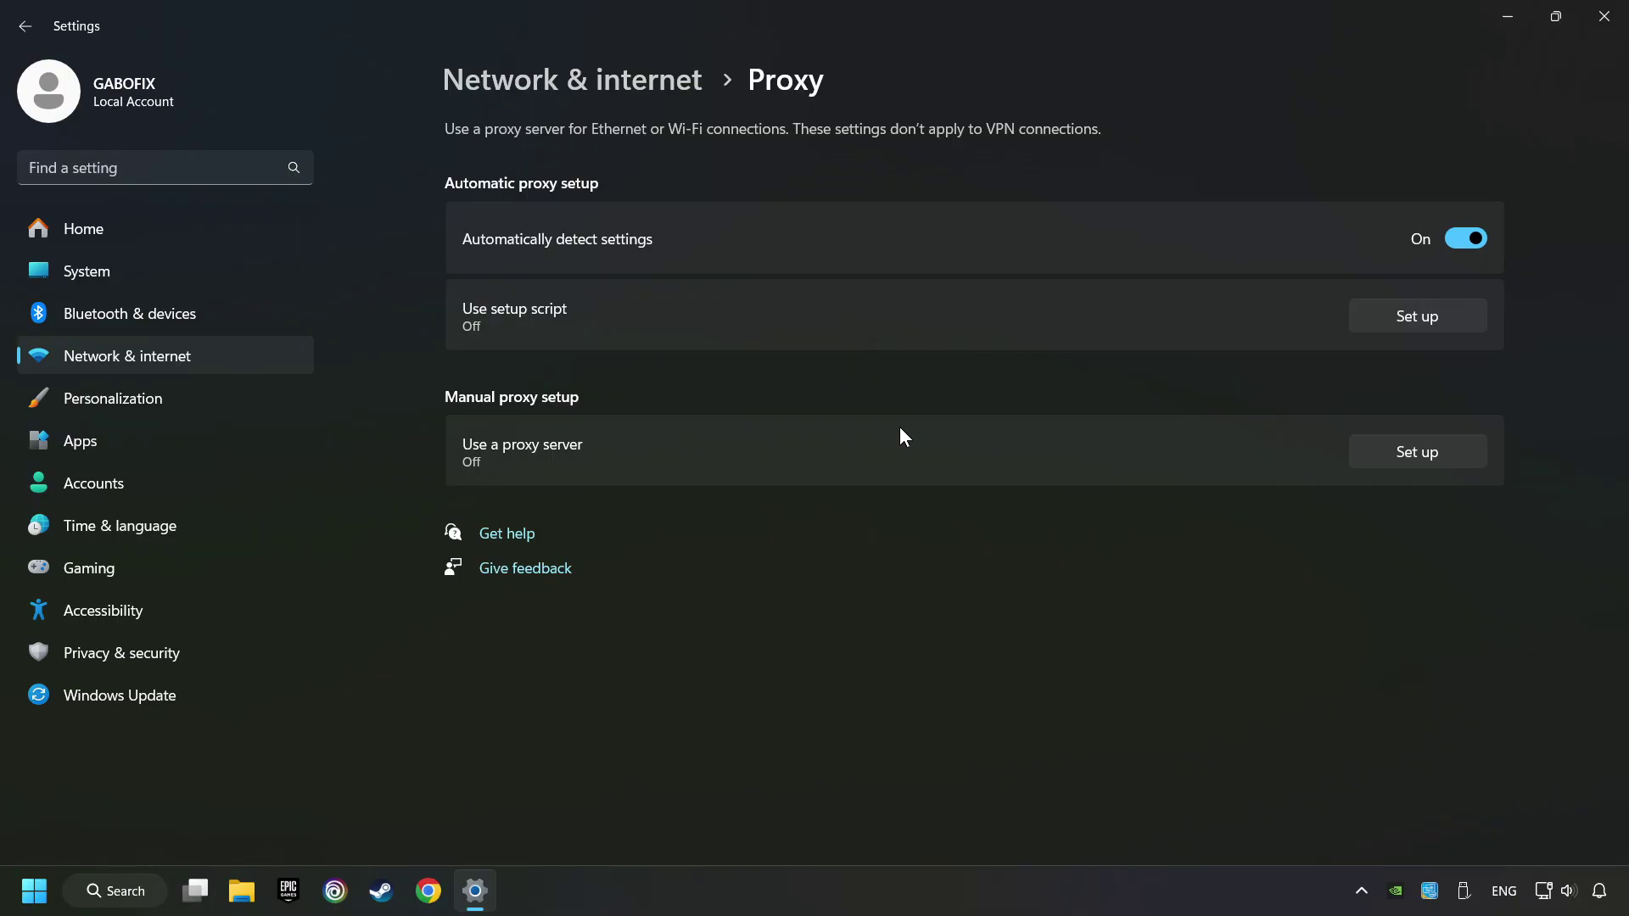
left_click(1410, 456)
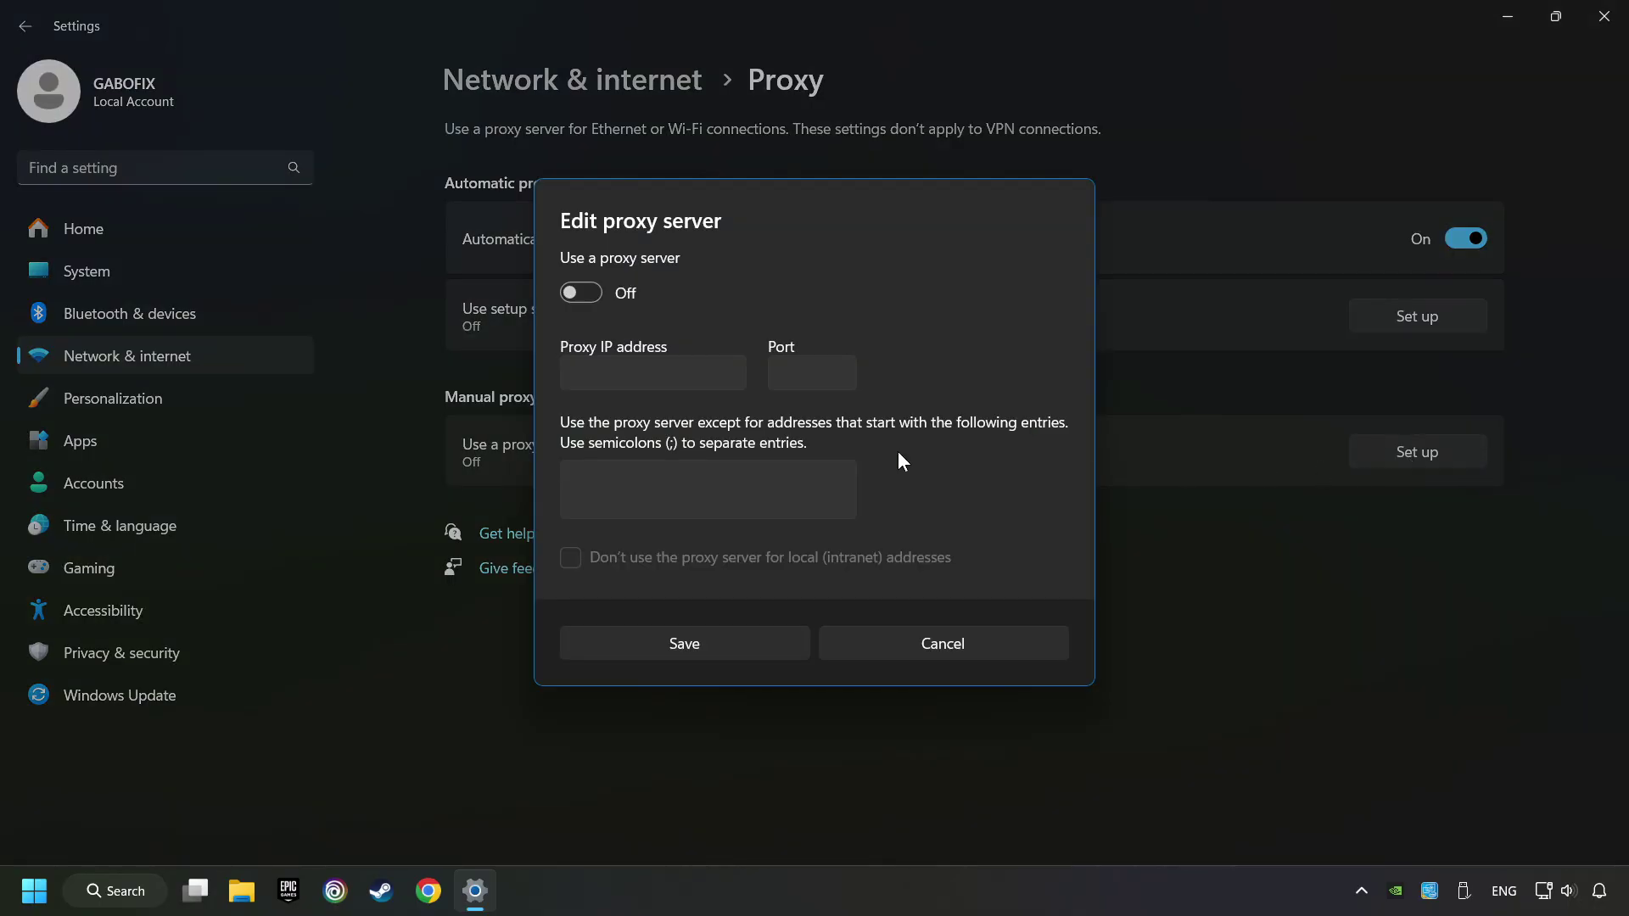
left_click(577, 295)
left_click(579, 295)
left_click(734, 654)
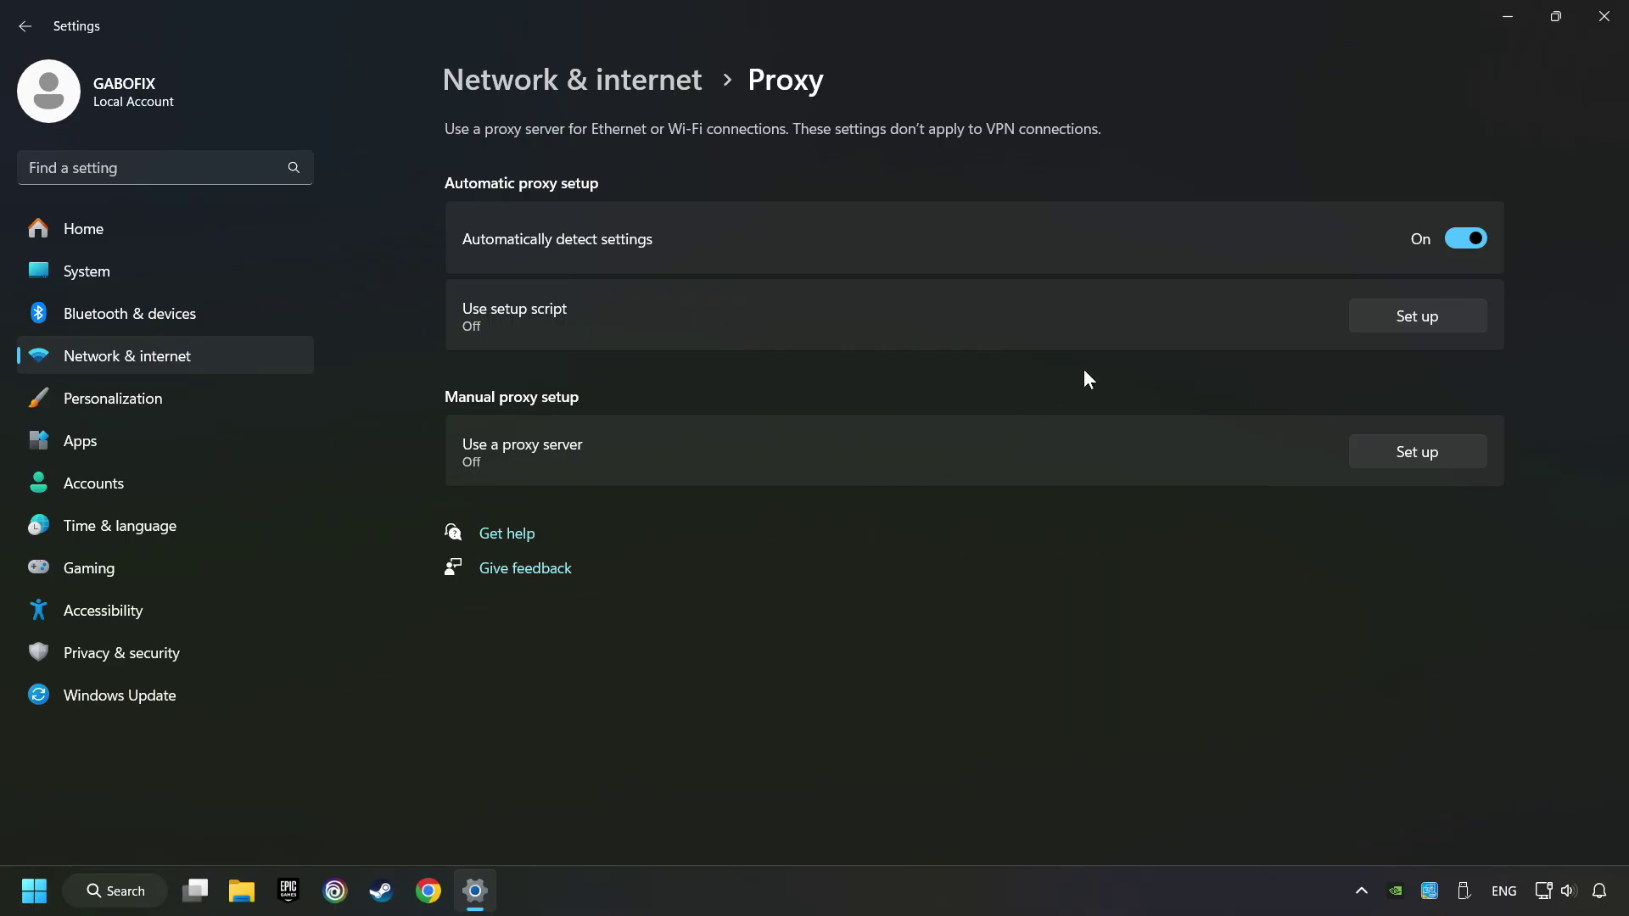
left_click(1602, 32)
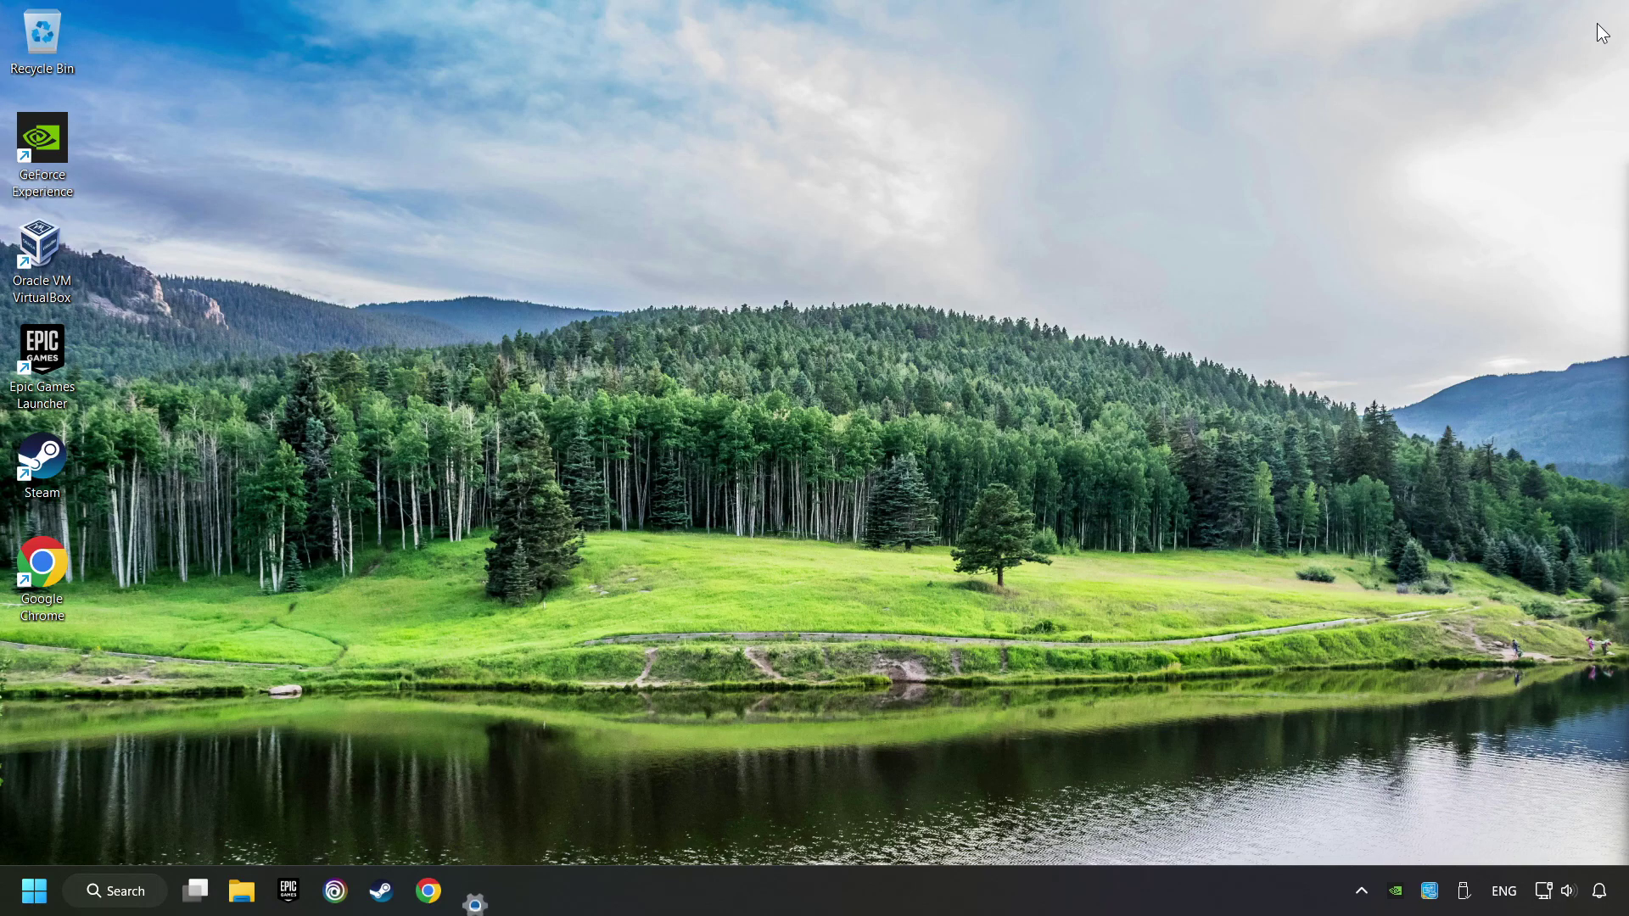
Step: Run Command Prompt as administrator from a cmd search, placed top-left beside the commands.txt notes
left_click(134, 900)
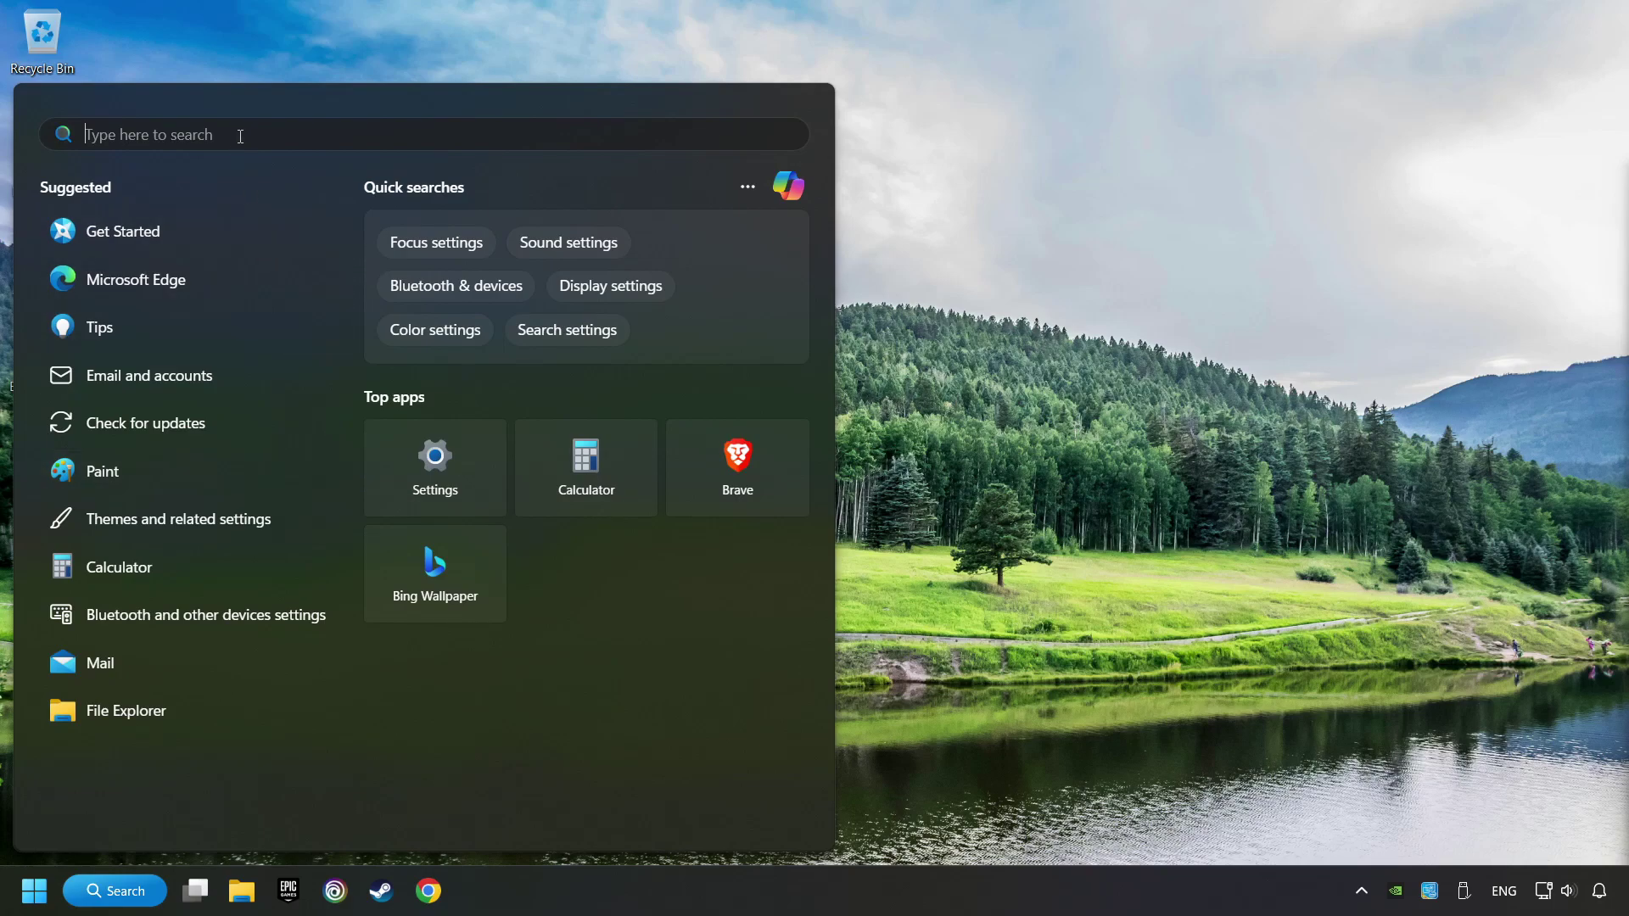
type("cmd")
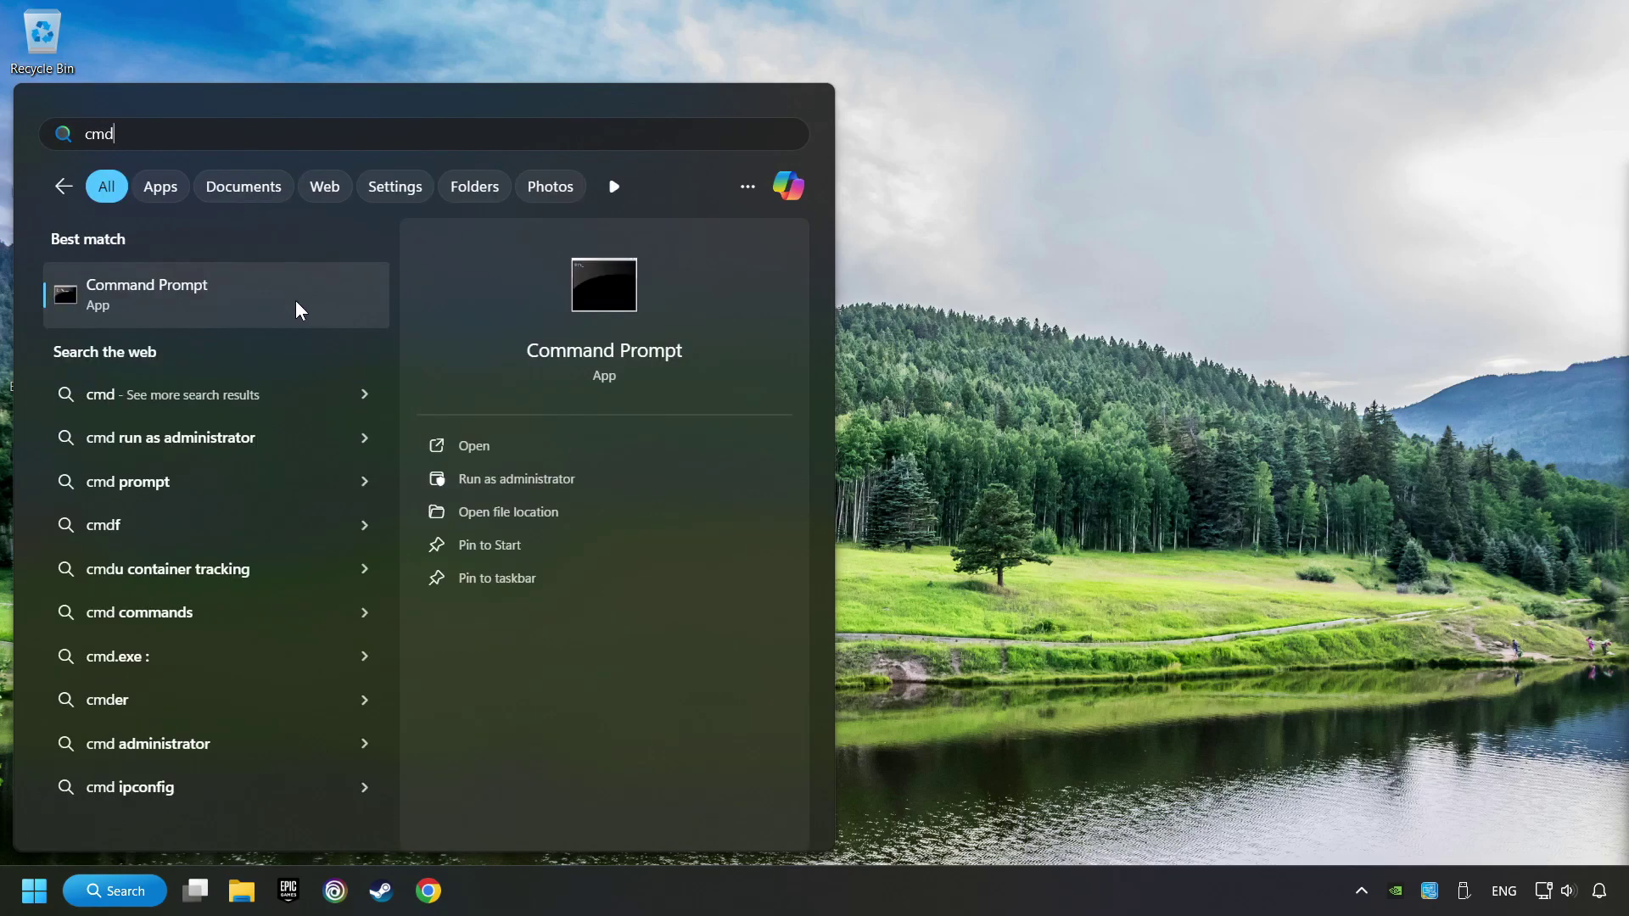
right_click(304, 302)
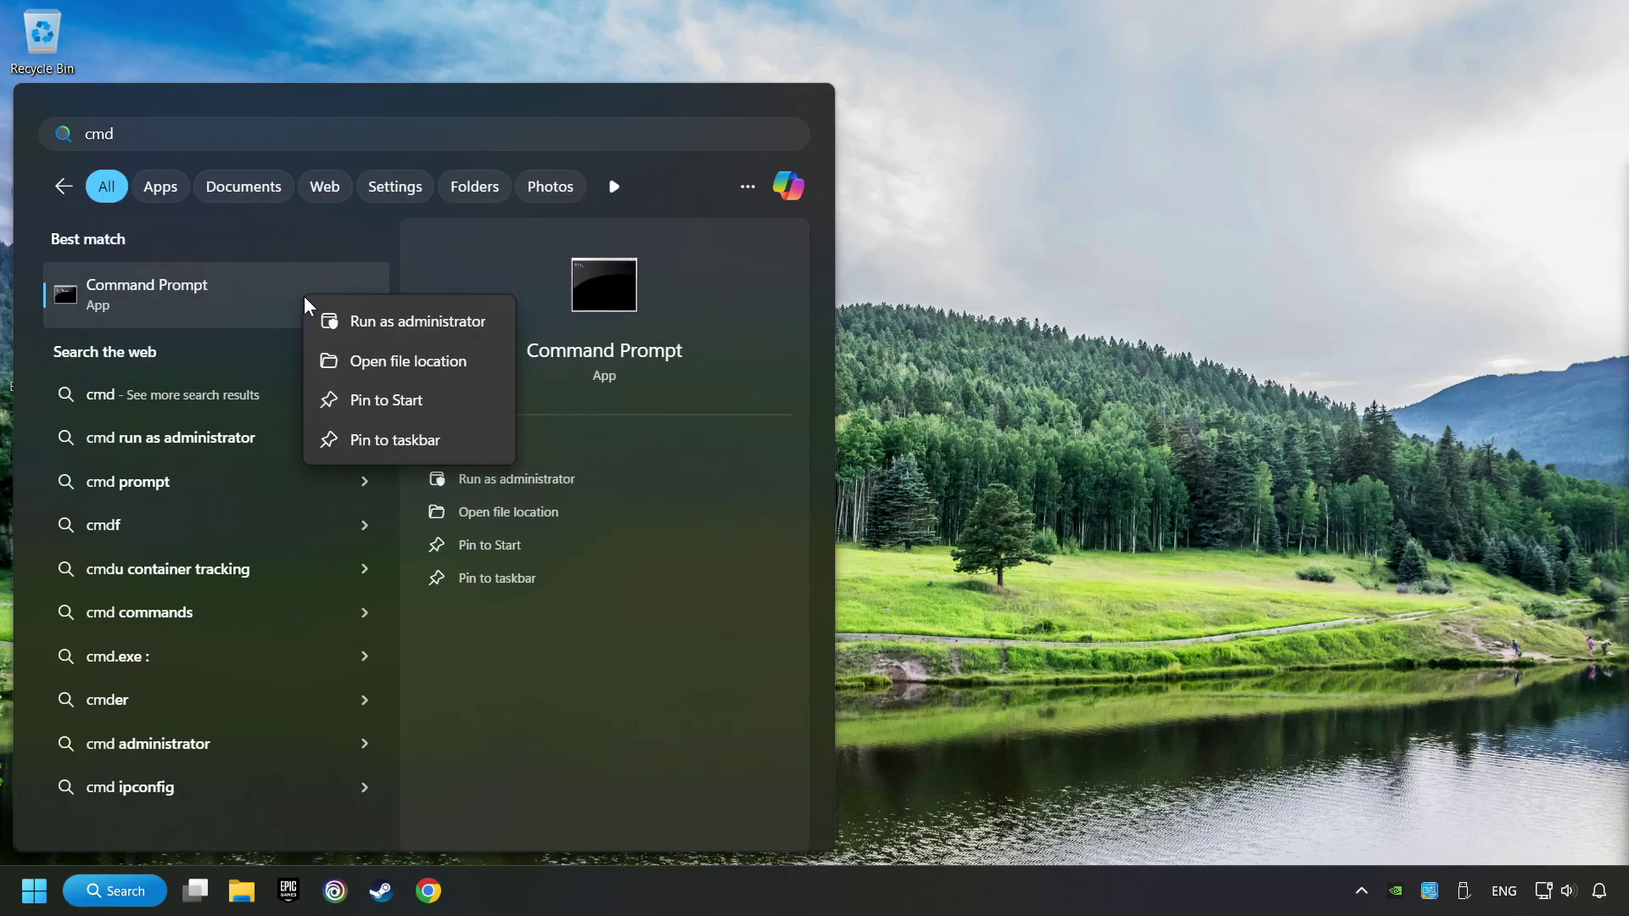
left_click(397, 328)
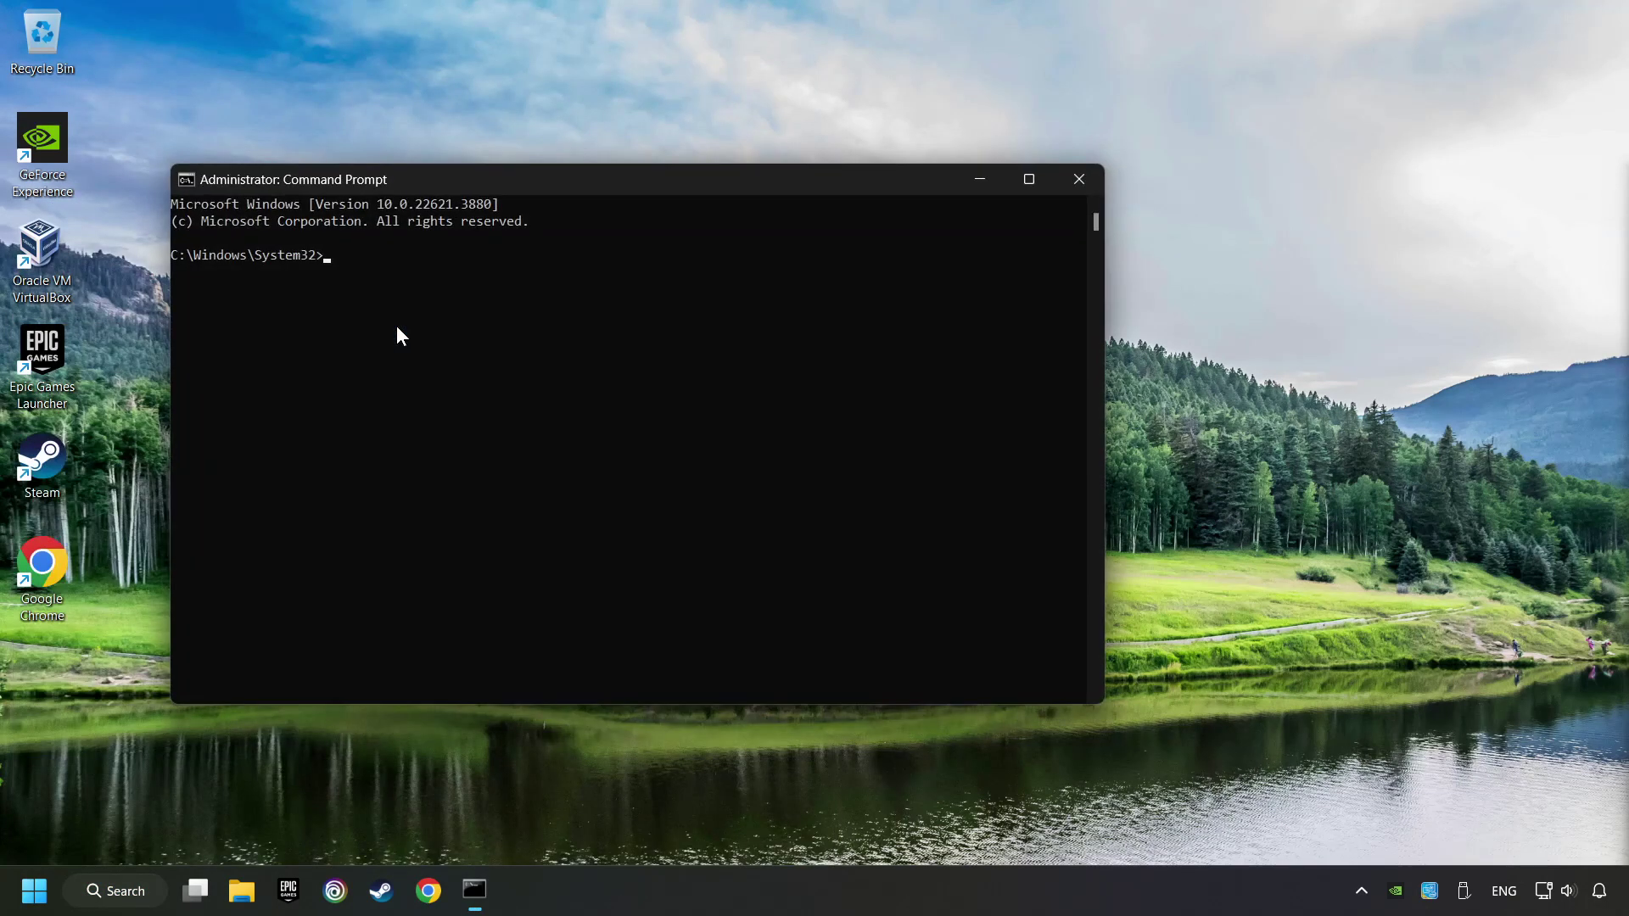
left_click_drag(396, 198, 258, 52)
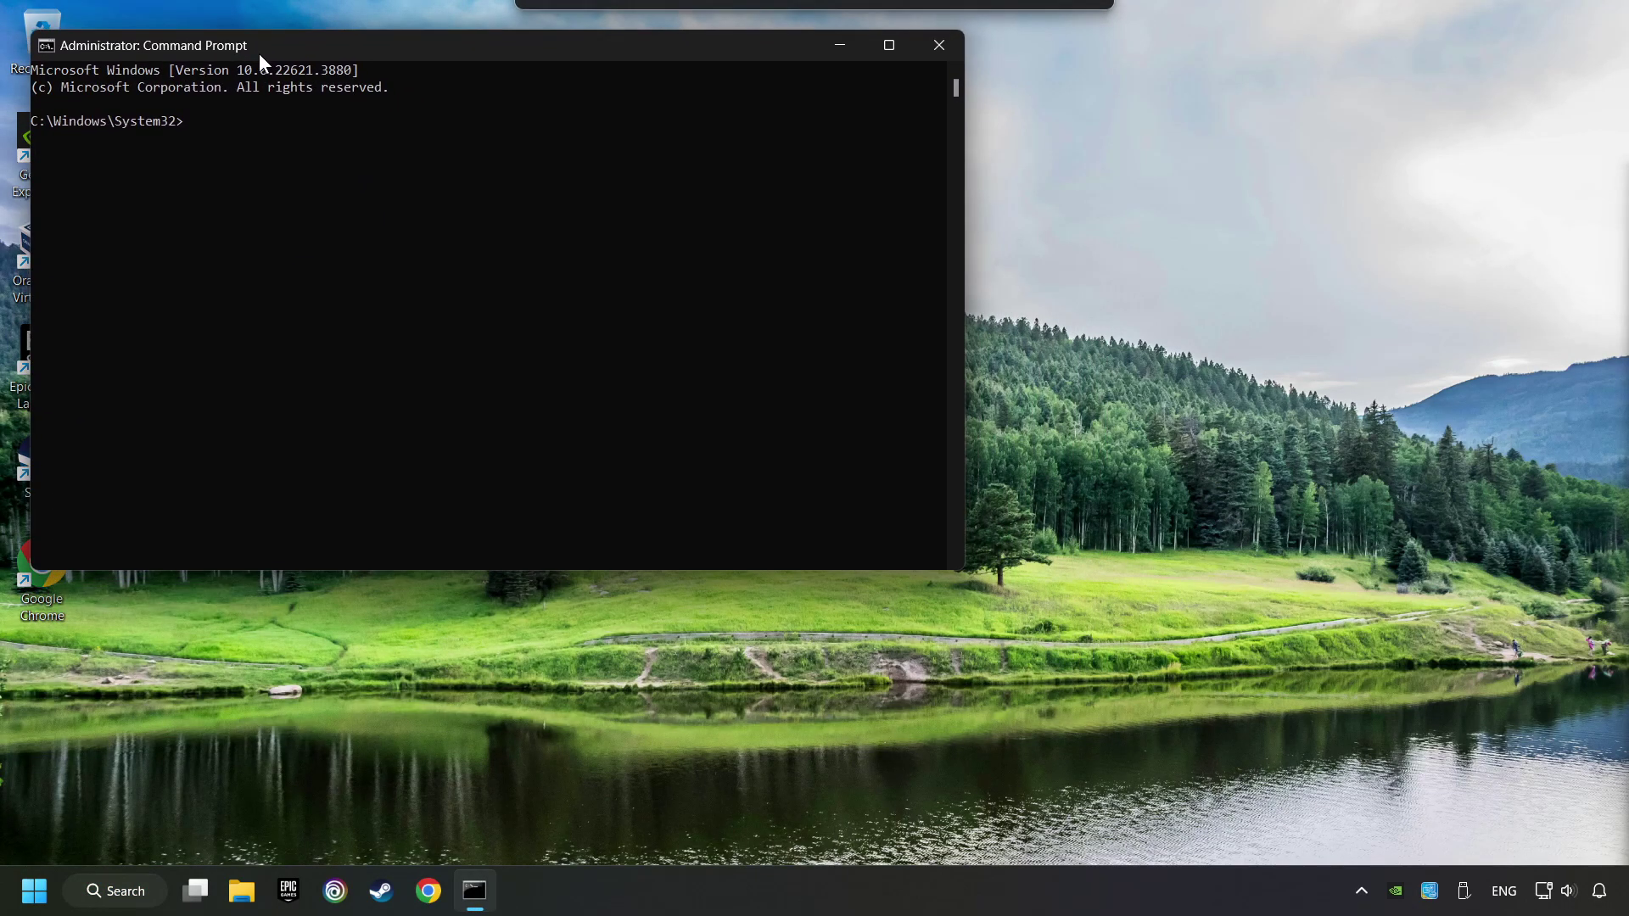
left_click_drag(1550, 450, 1171, 497)
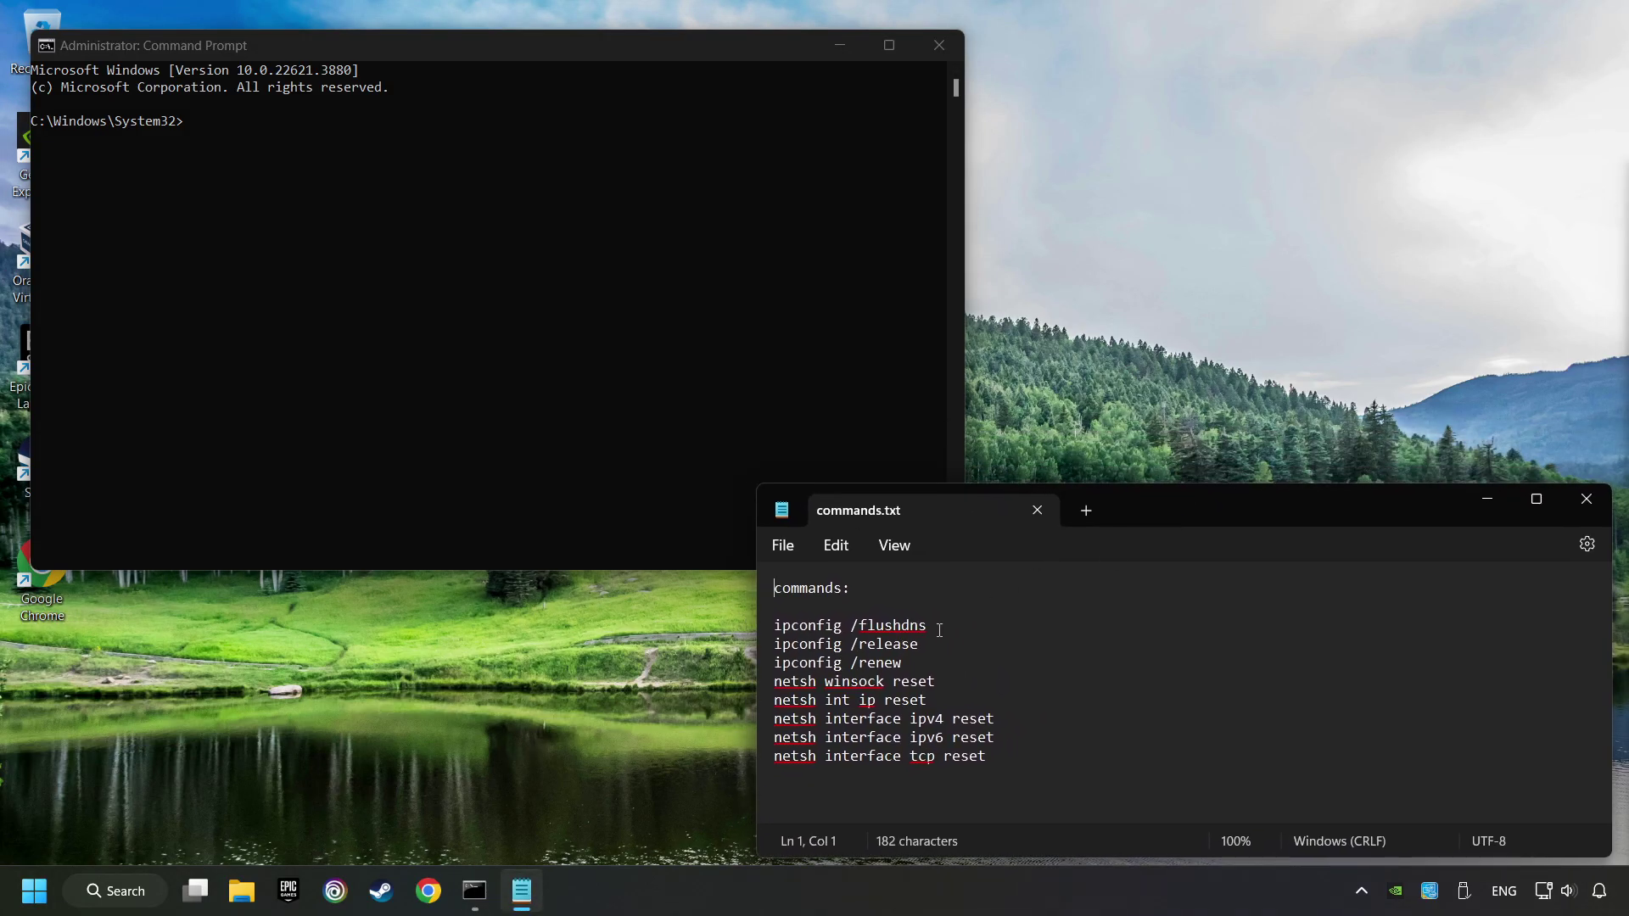
Step: Run ipconfig /flushdns, ipconfig /release and ipconfig /renew, pasted from the commands.txt list
left_click_drag(939, 629, 749, 628)
key("ctrl+c")
left_click(225, 124)
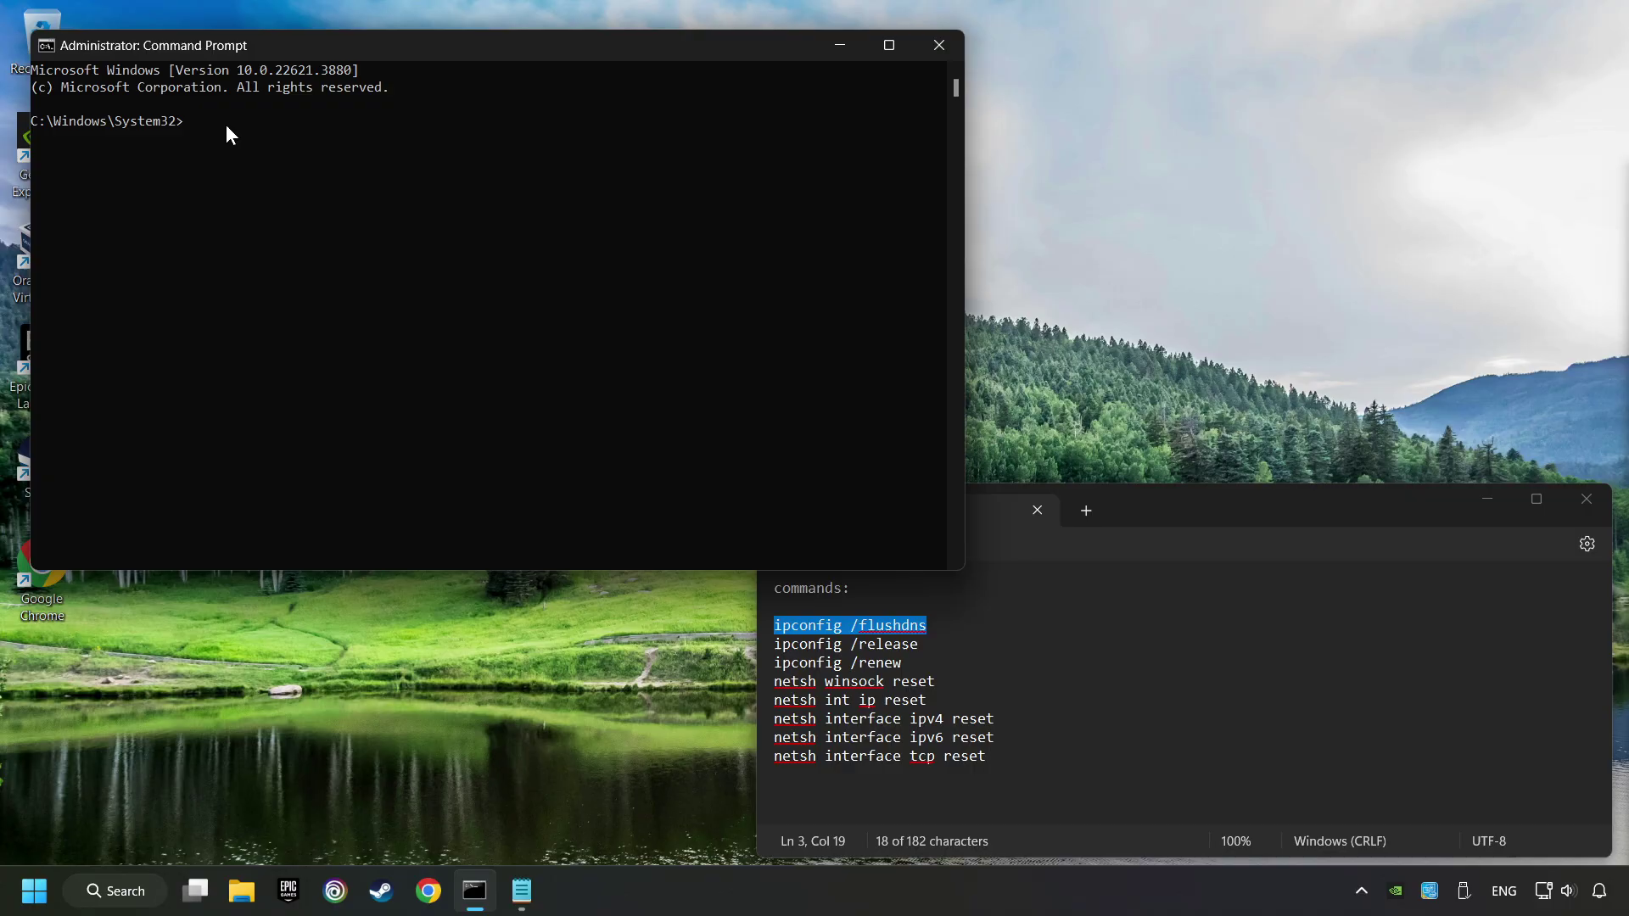
key("ctrl+v")
key("Return")
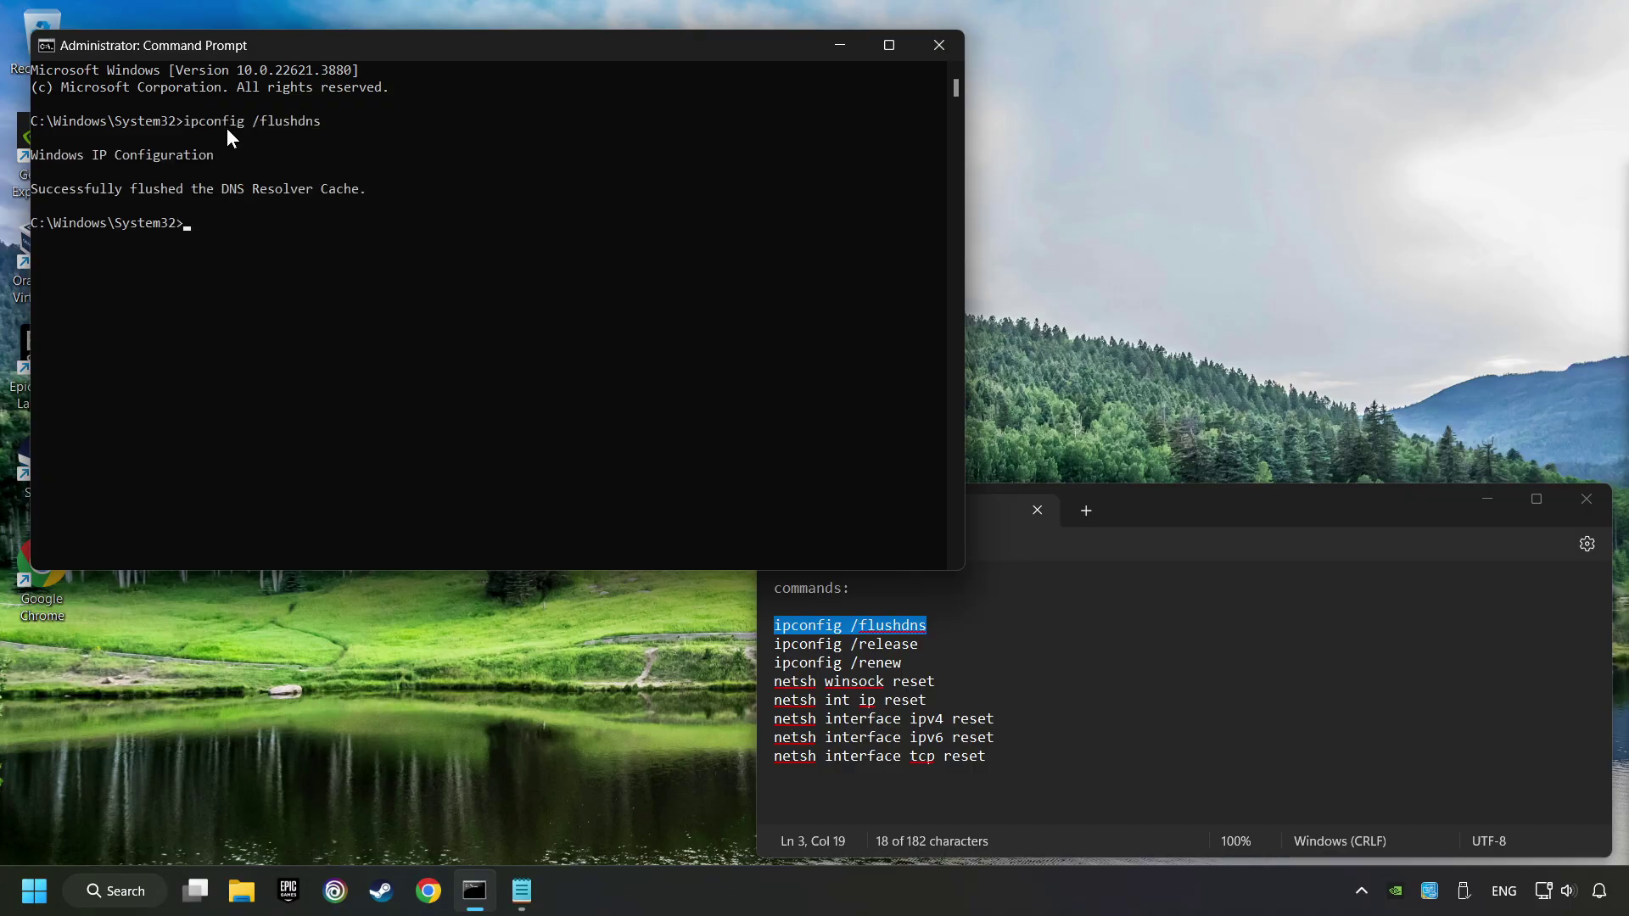
left_click_drag(920, 643, 745, 652)
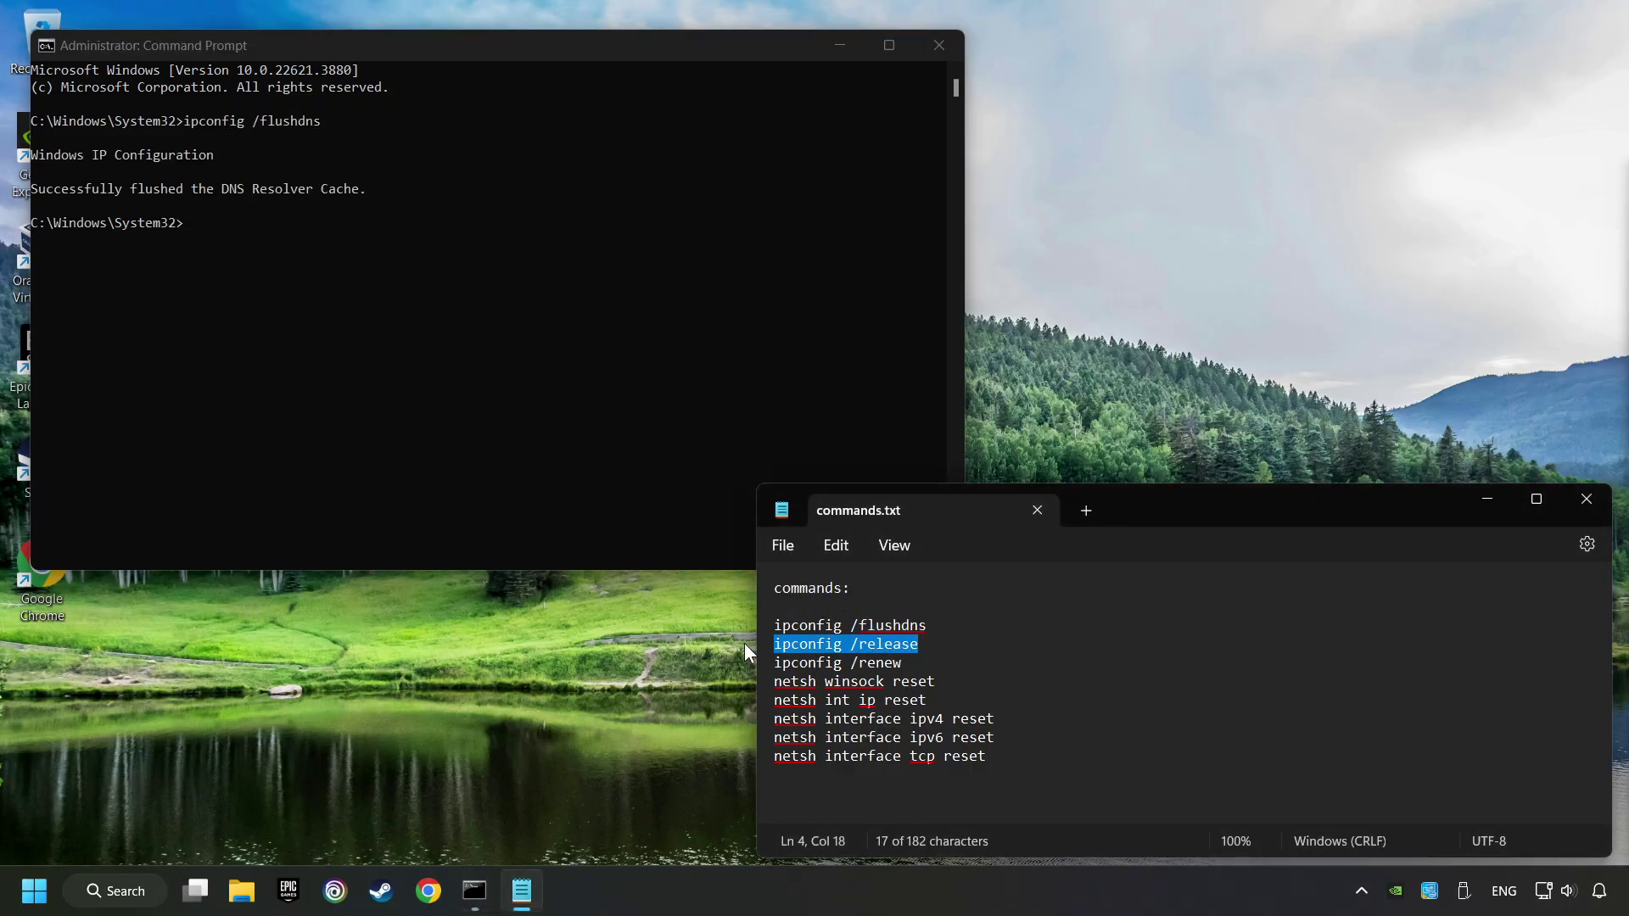
left_click(299, 205)
type("ipconfig /release")
key("Return")
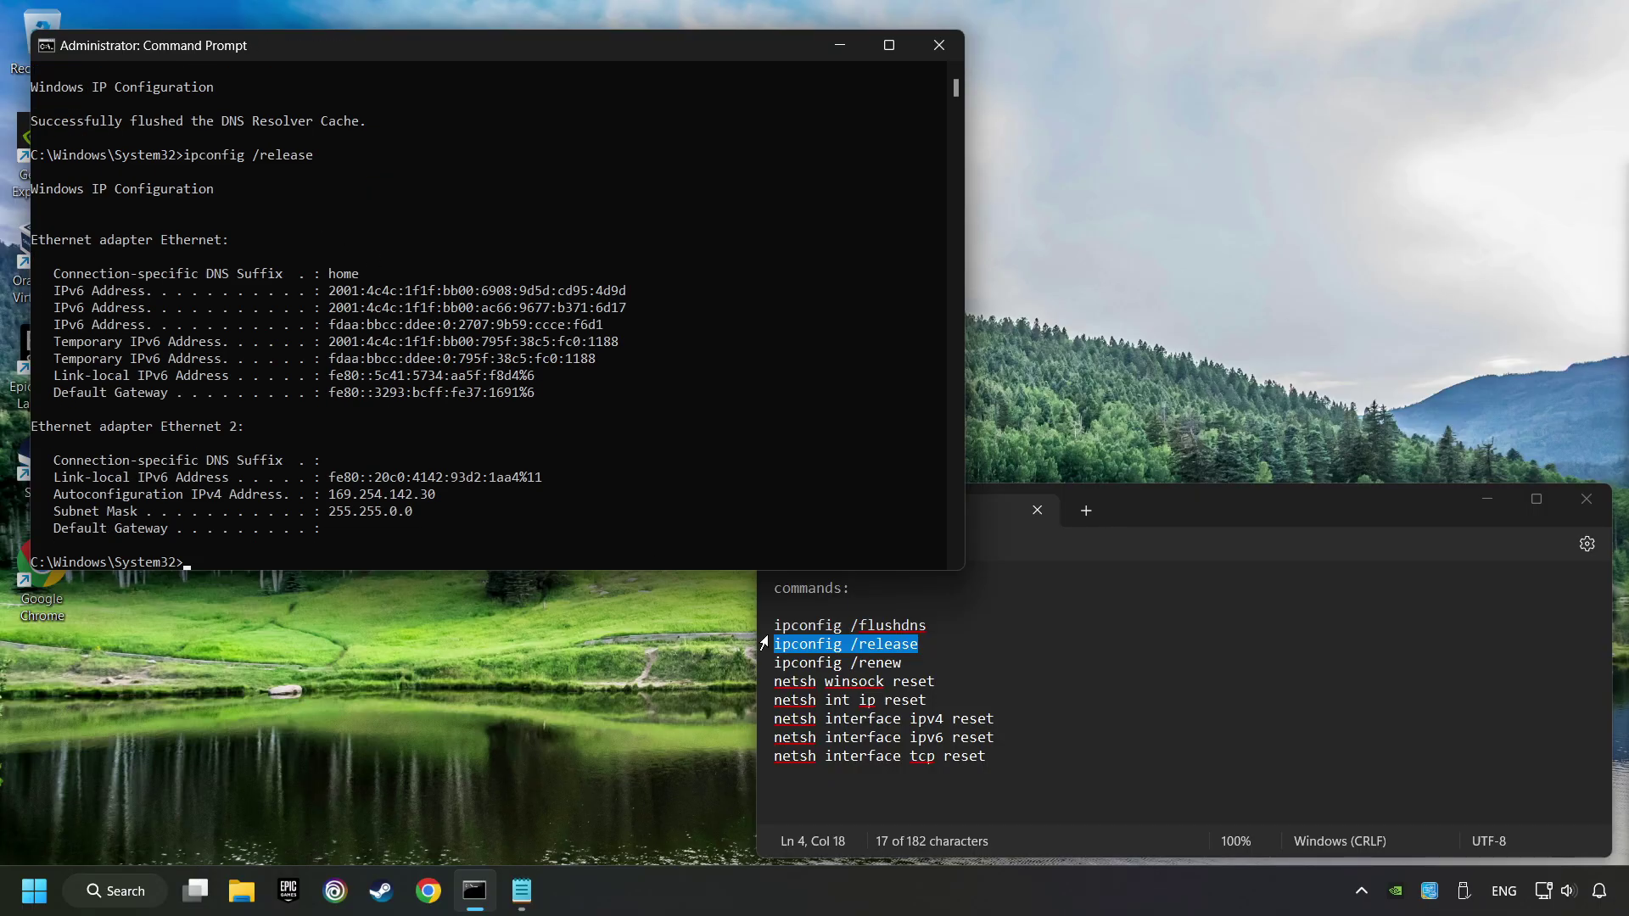
left_click_drag(903, 662, 770, 663)
left_click(389, 395)
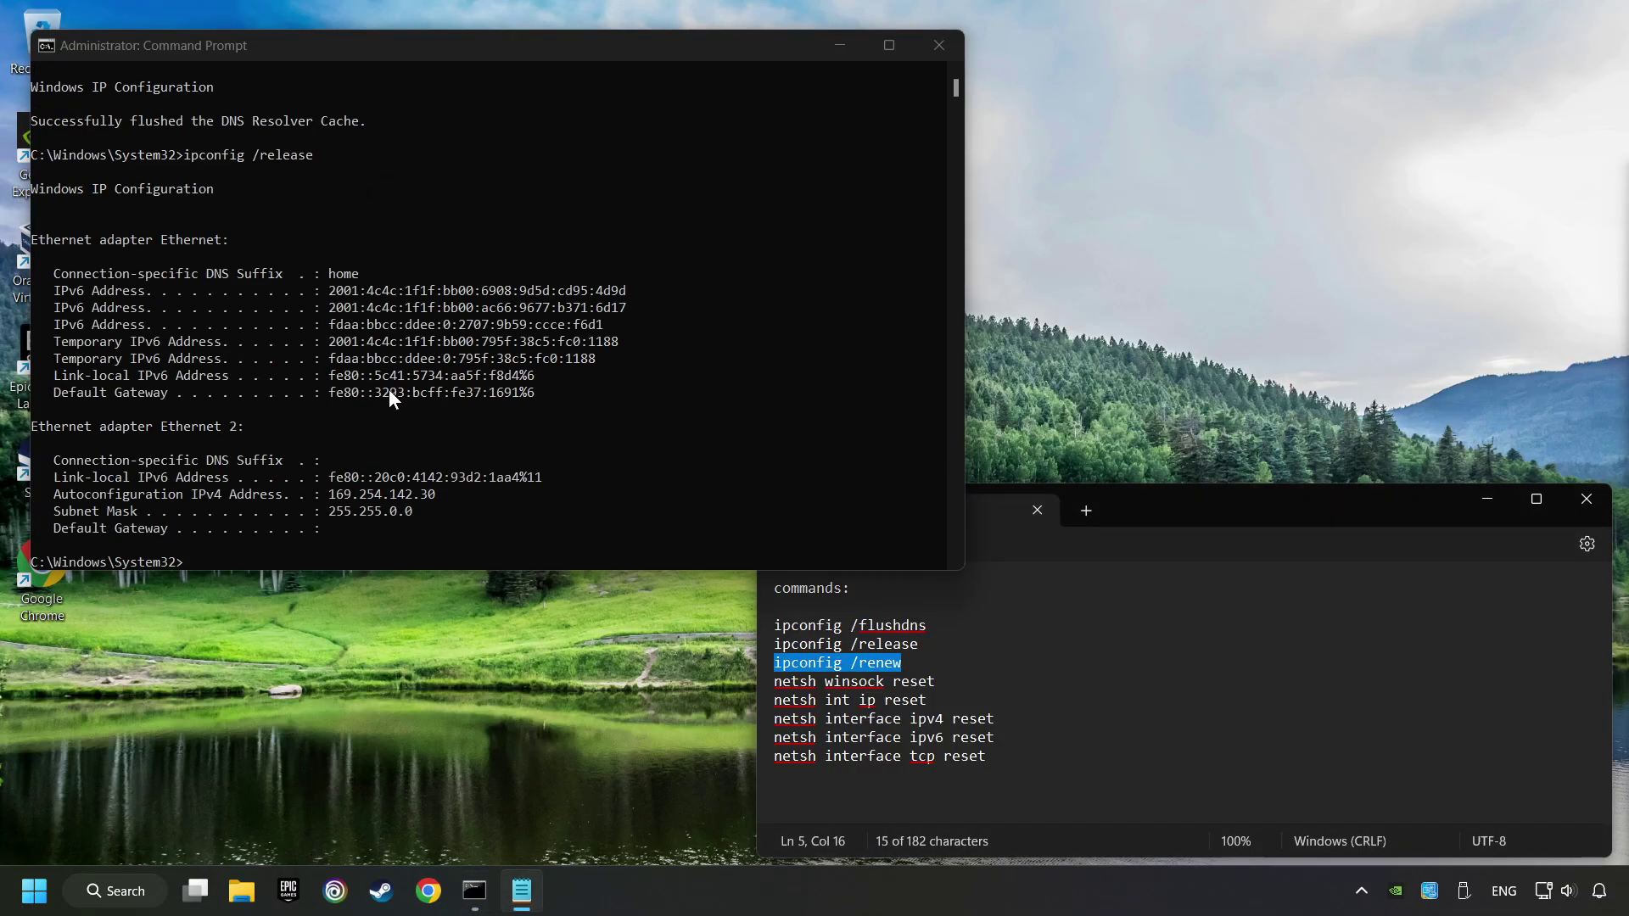
type("ipconfig /renew")
key("Return")
Step: Run netsh winsock reset and netsh int ip reset
left_click_drag(935, 688, 772, 681)
left_click(463, 358)
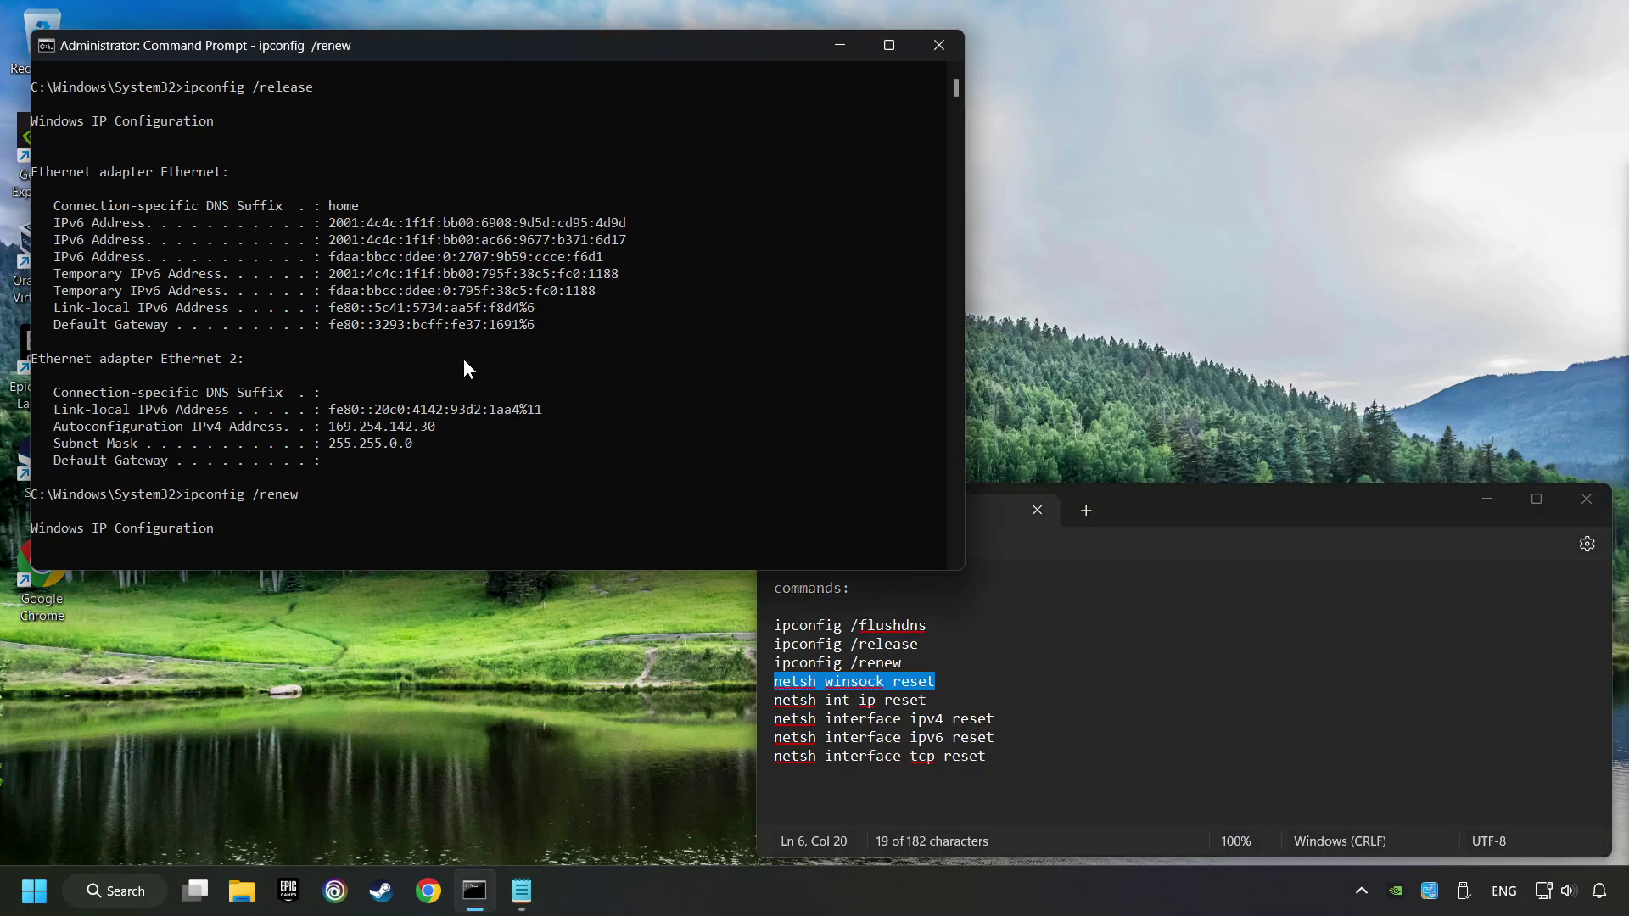
type("netsh winsock reset")
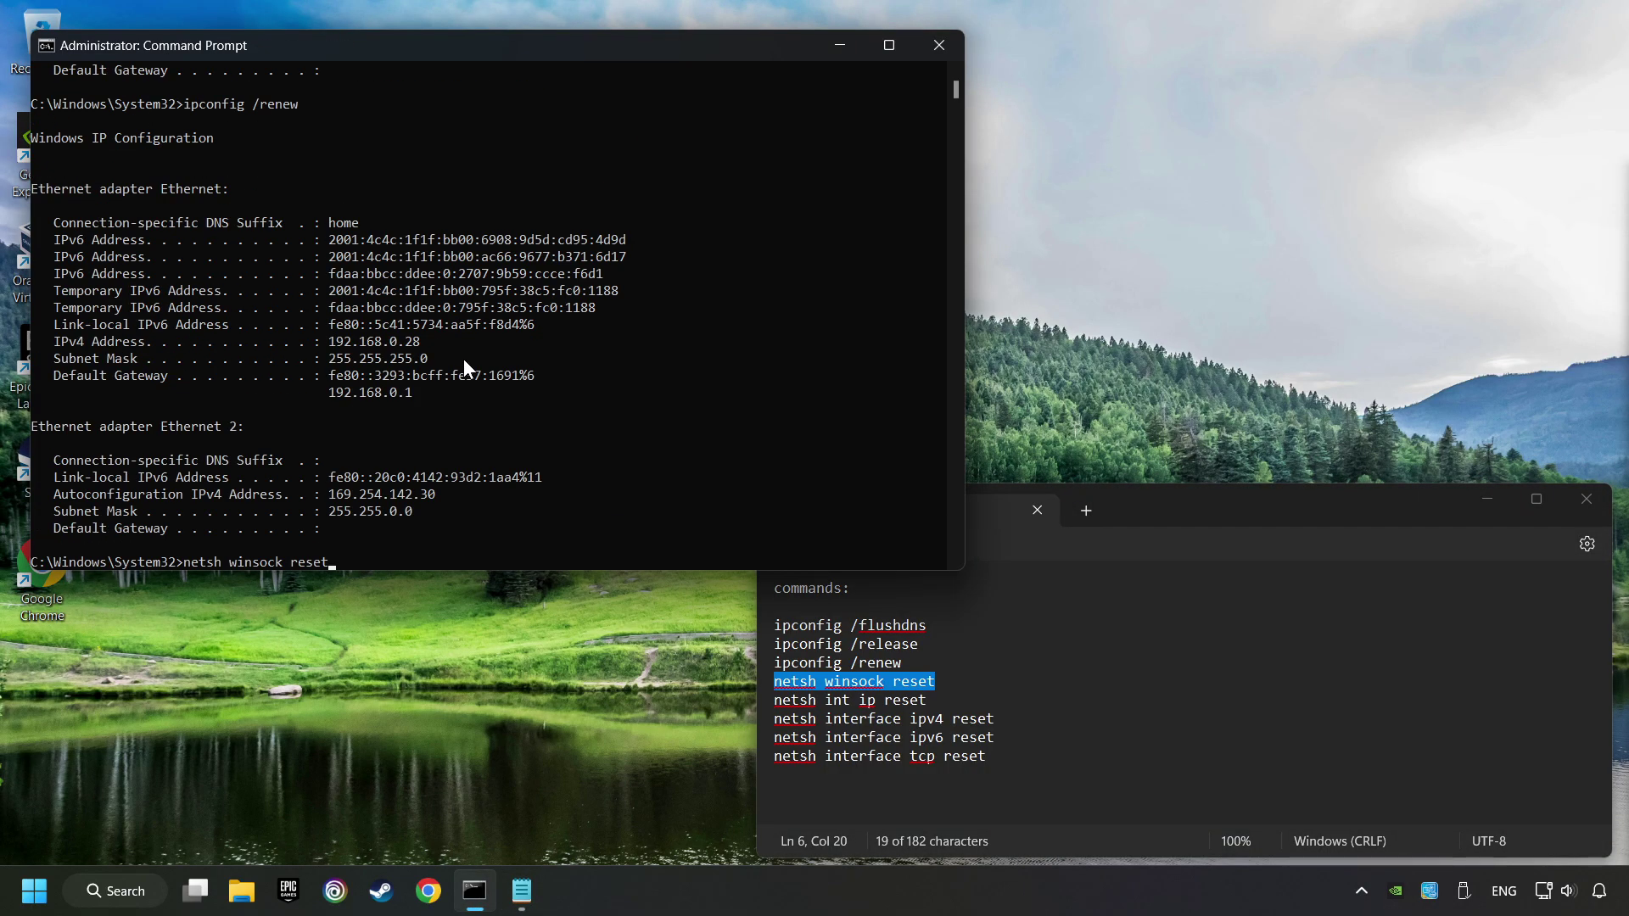
key("Return")
left_click_drag(926, 700, 775, 700)
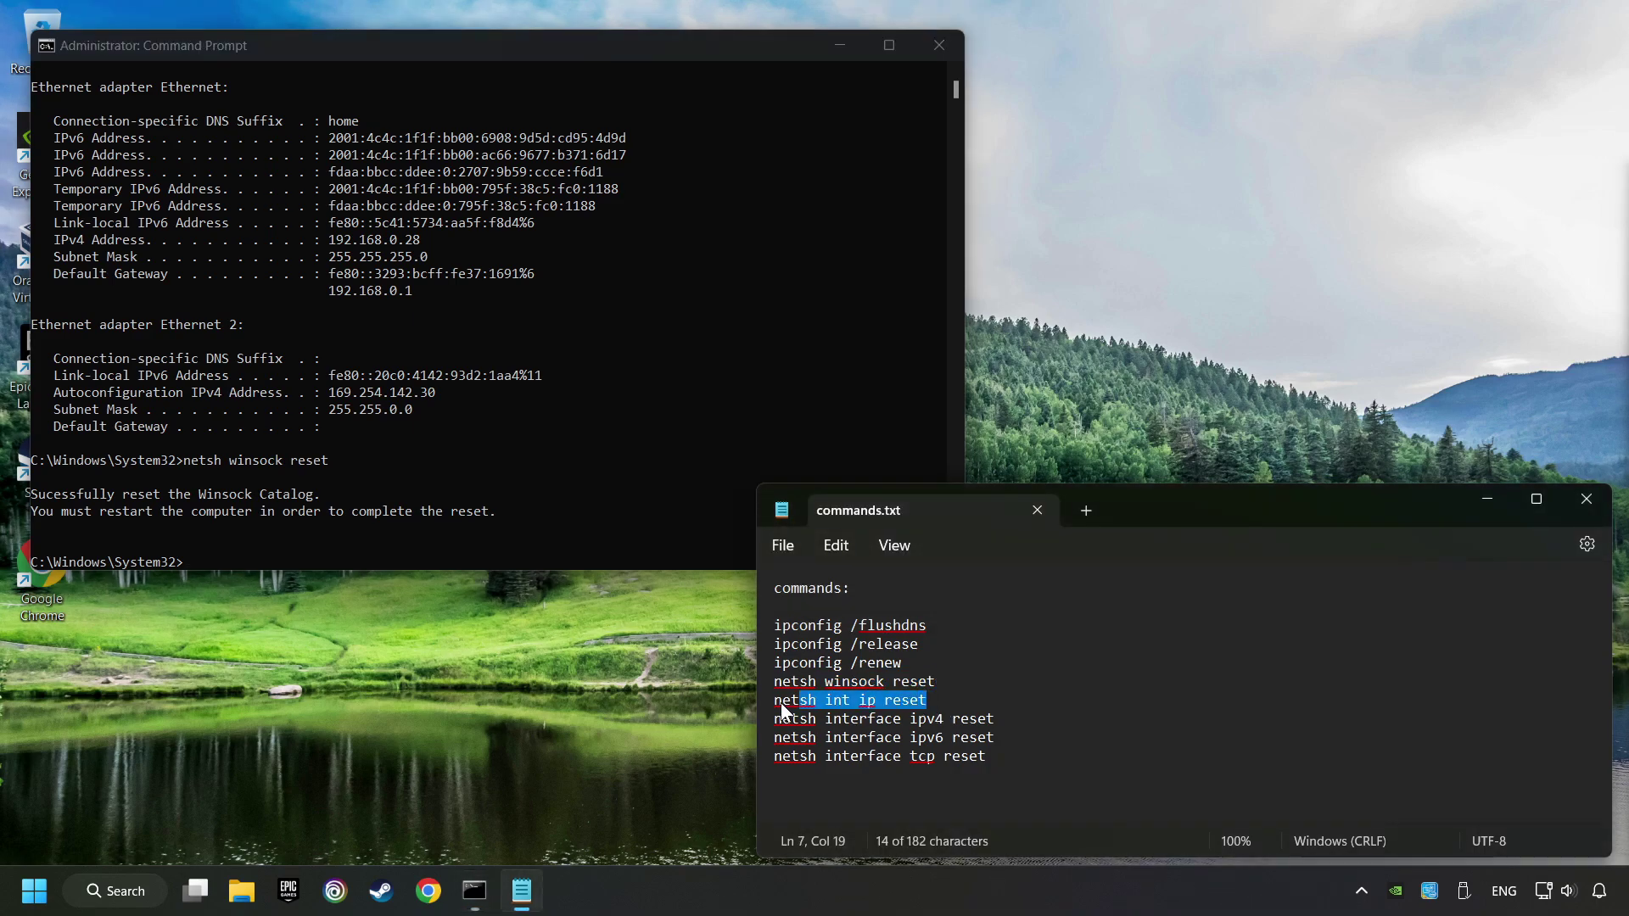
key("ctrl+c")
left_click(464, 373)
key("ctrl+v")
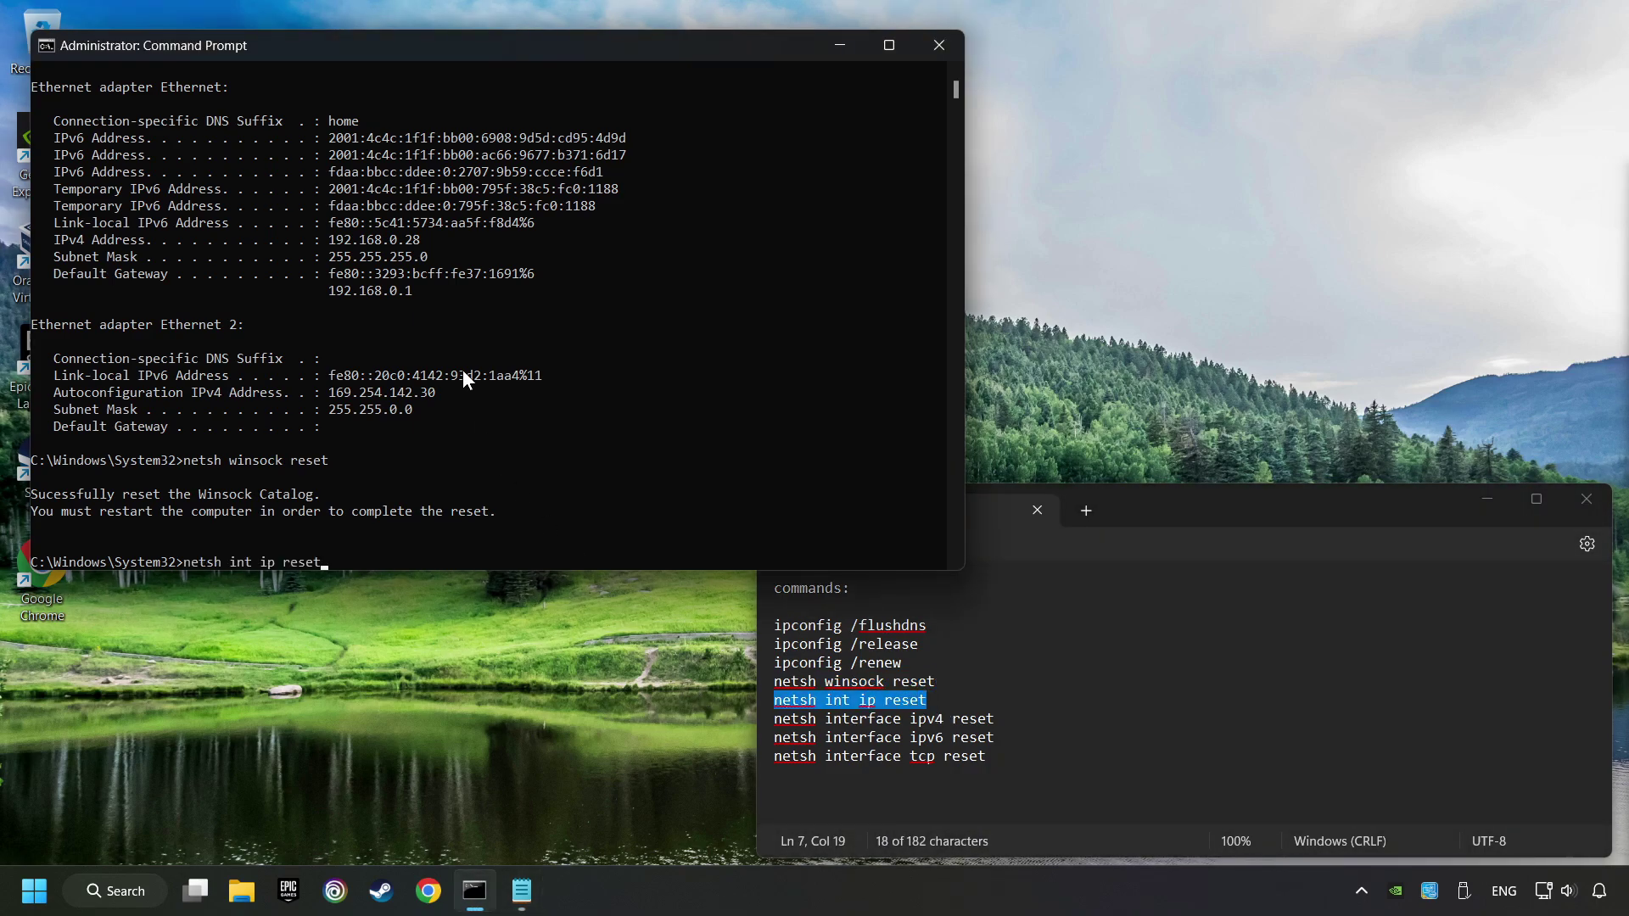
key("Return")
Step: Paste the netsh interface ipv4 and ipv6 reset commands, then clear each without running it
left_click_drag(994, 718, 751, 712)
key("ctrl+c")
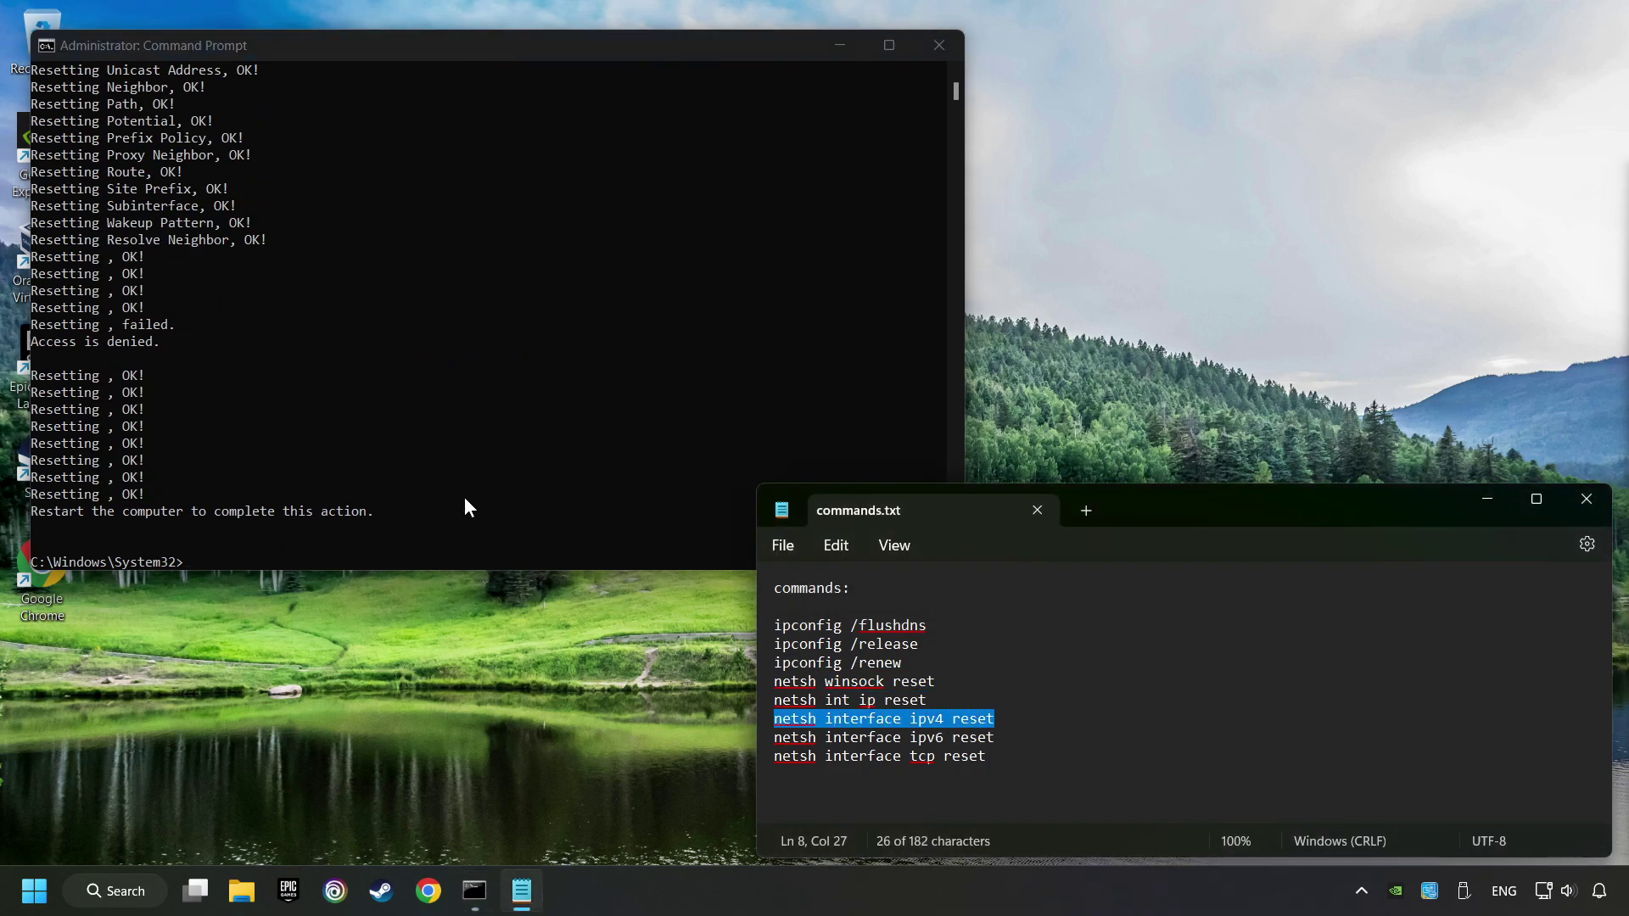
left_click(410, 383)
key("ctrl+v")
key("Escape")
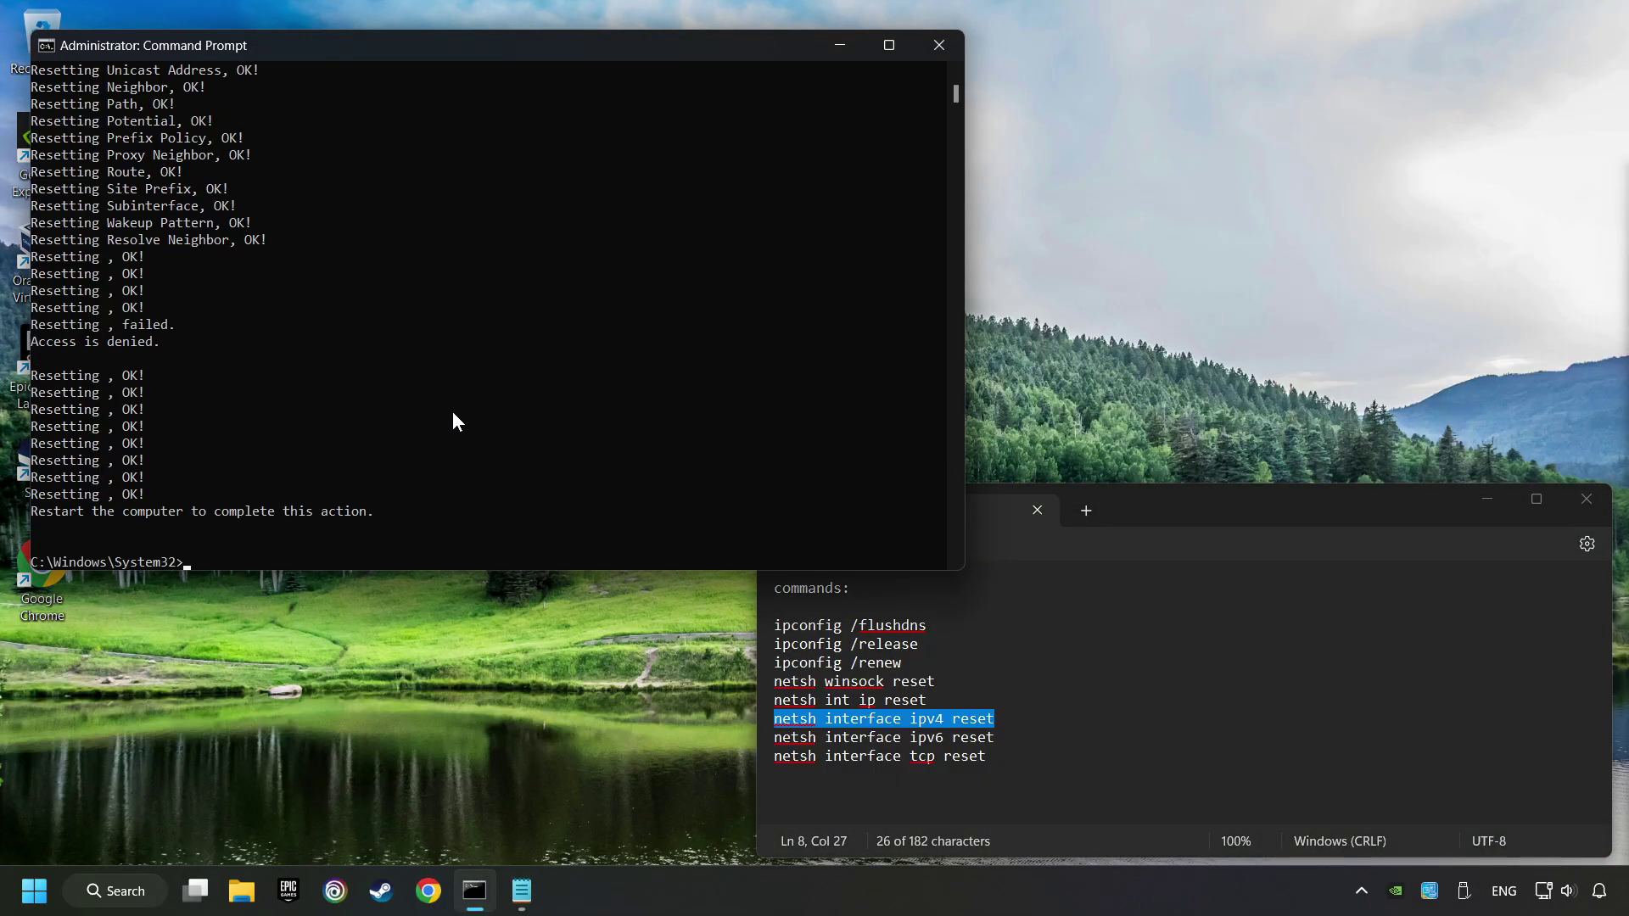
left_click_drag(992, 737, 765, 734)
key("ctrl+c")
left_click(420, 335)
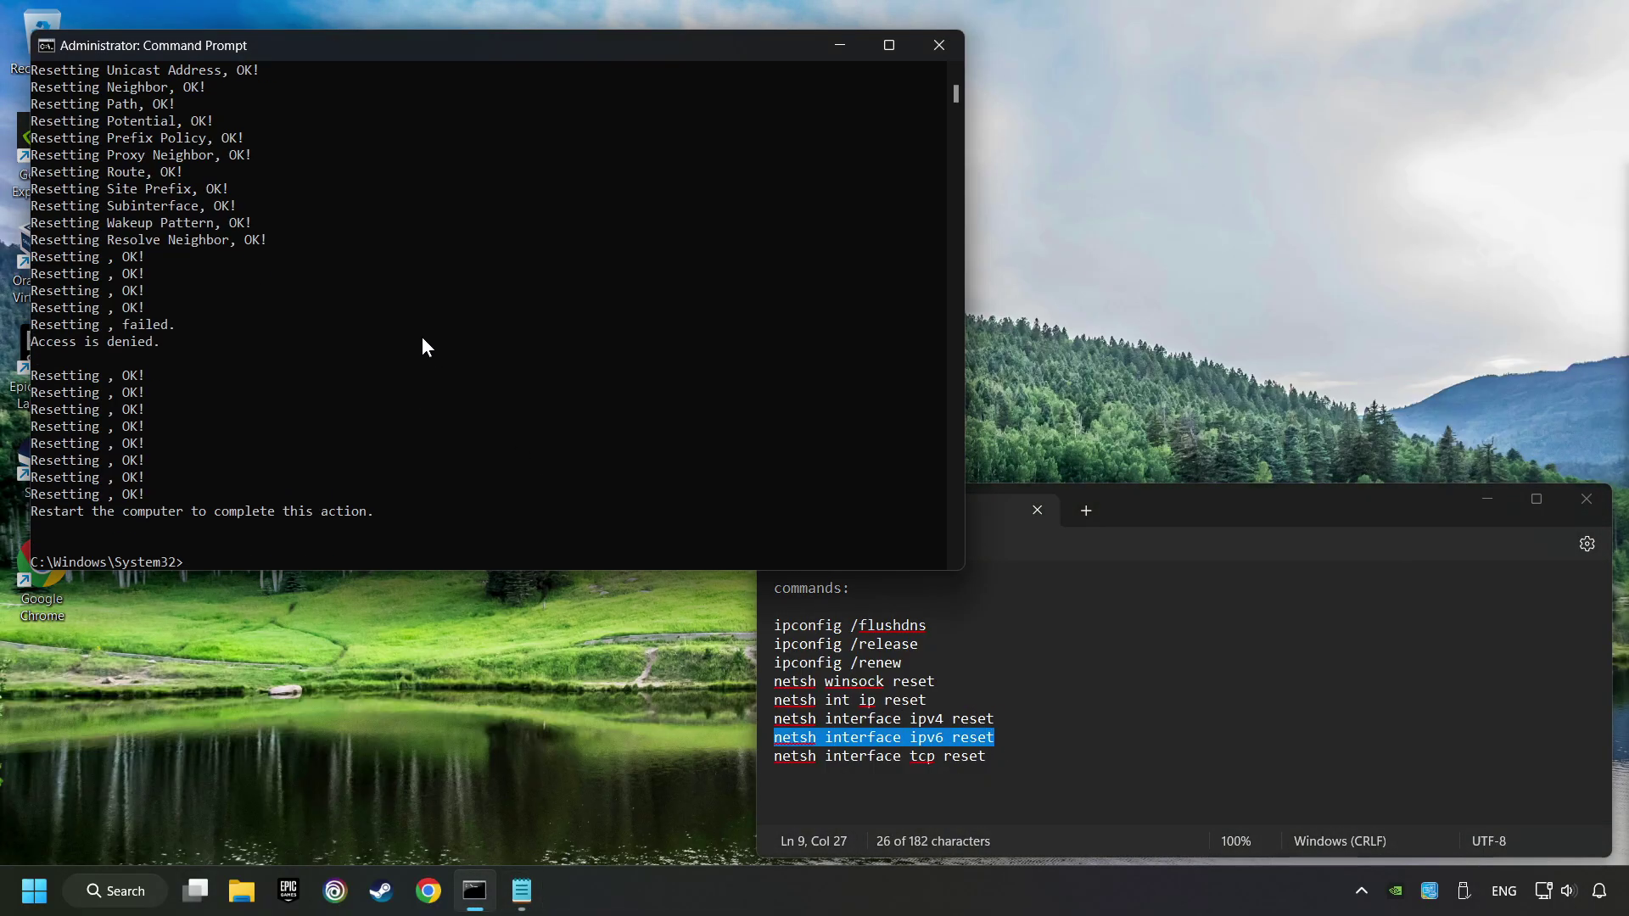
key("ctrl+v")
key("Escape")
Step: Run netsh interface tcp reset to reset all TCP parameters
left_click_drag(988, 755, 744, 752)
key("ctrl+c")
left_click(476, 414)
key("ctrl+v")
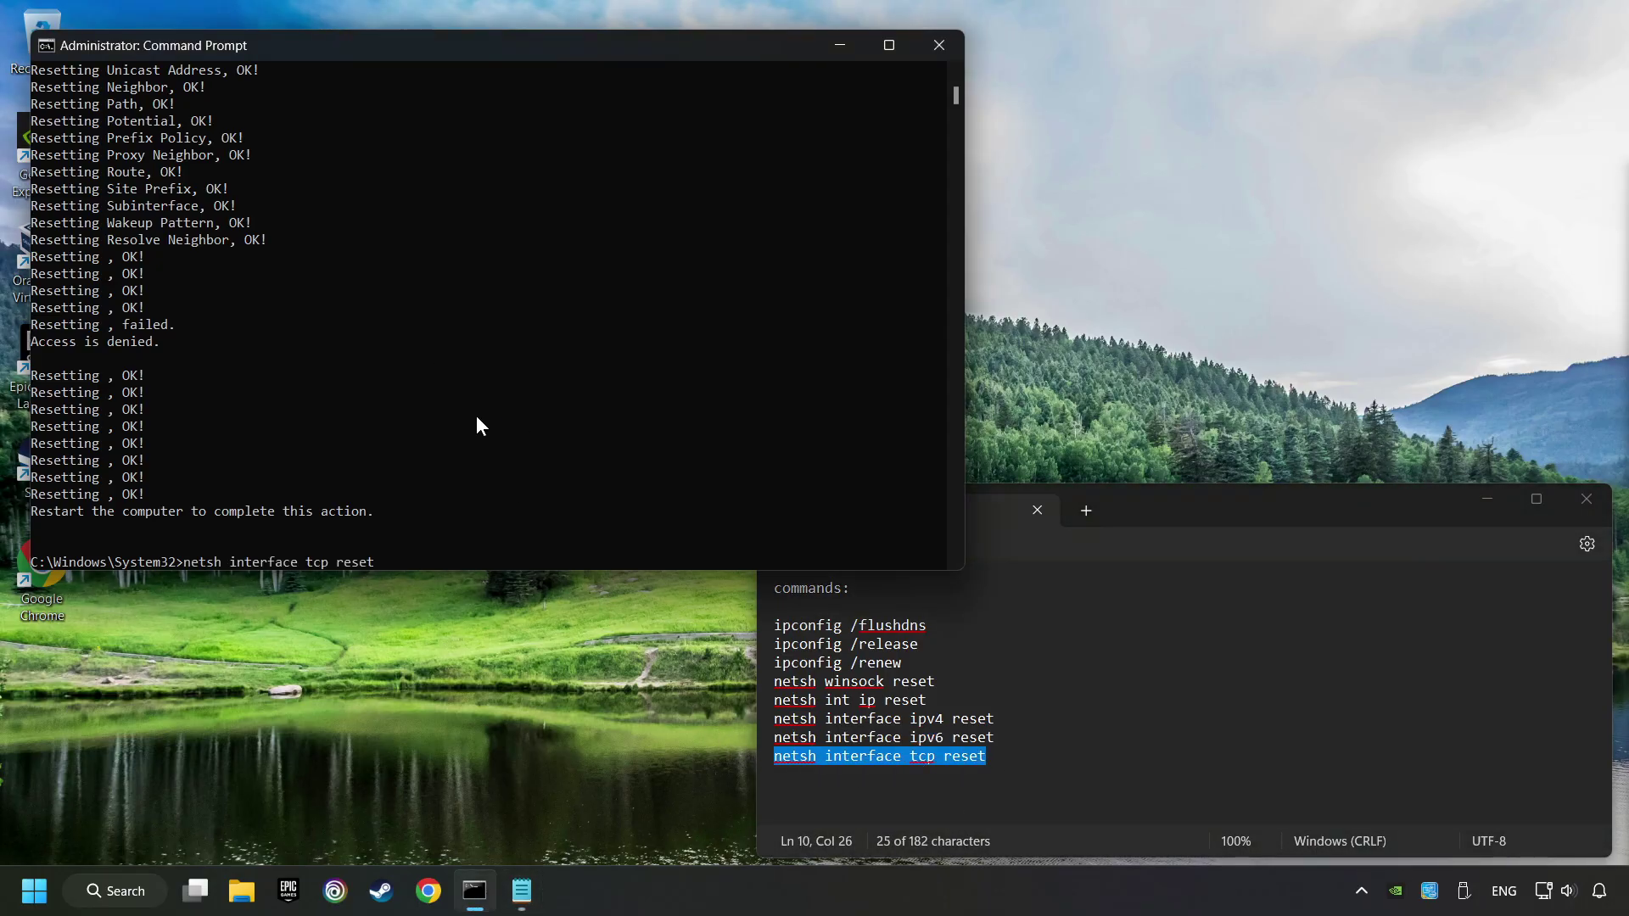
key("Return")
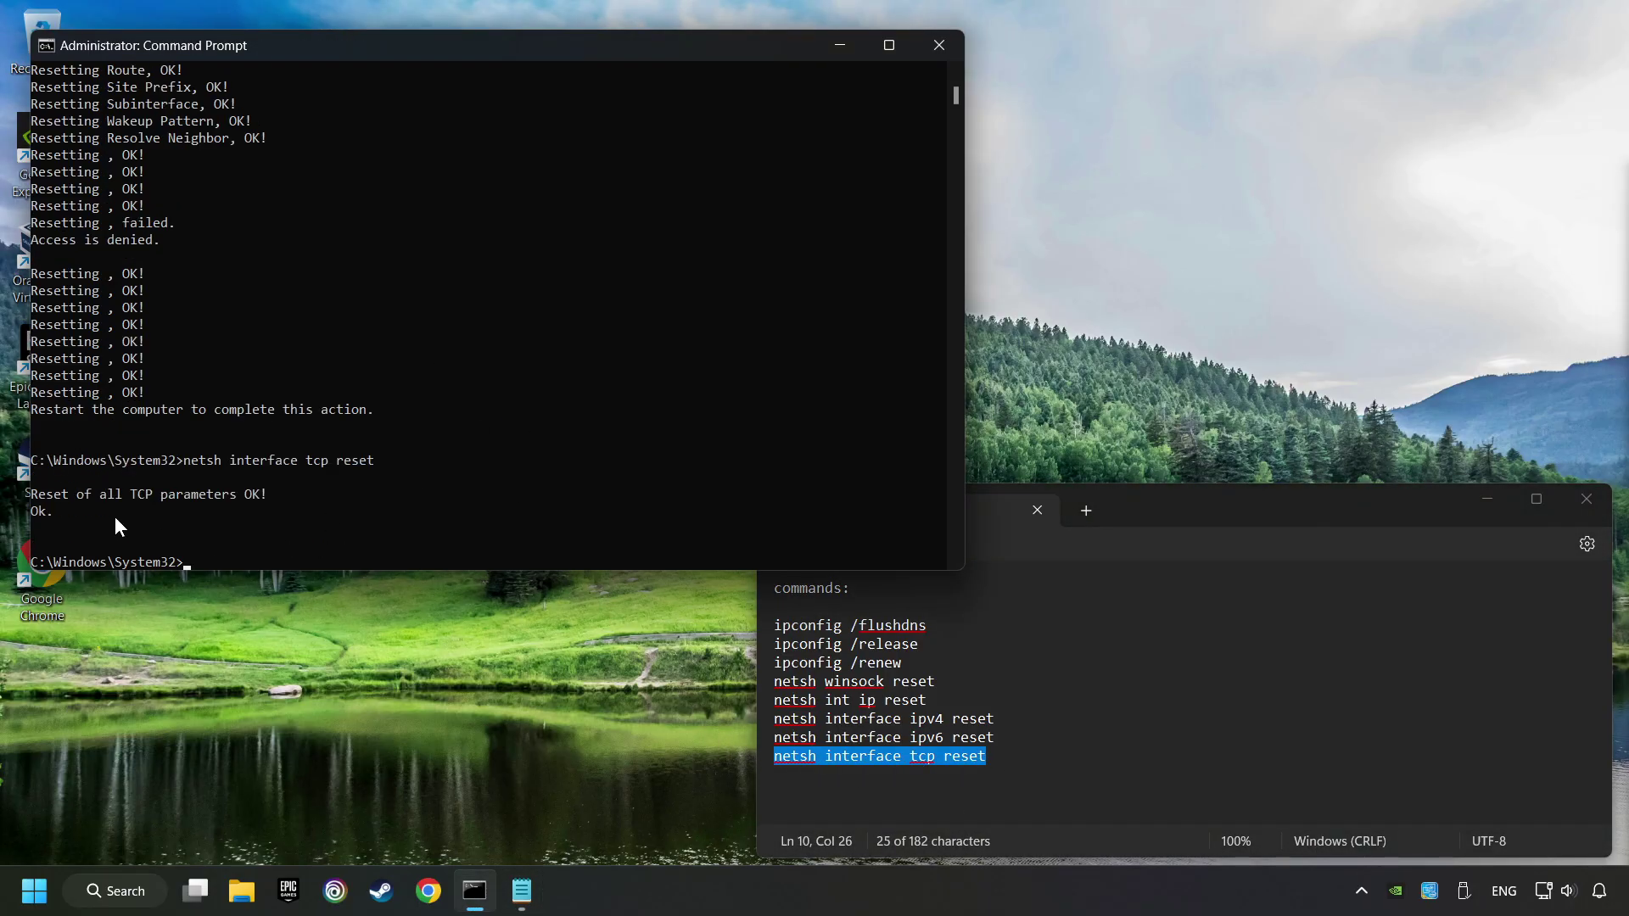
Step: Close Command Prompt and the commands.txt Notepad window, then view the Start menu power options
left_click(939, 48)
left_click(1586, 499)
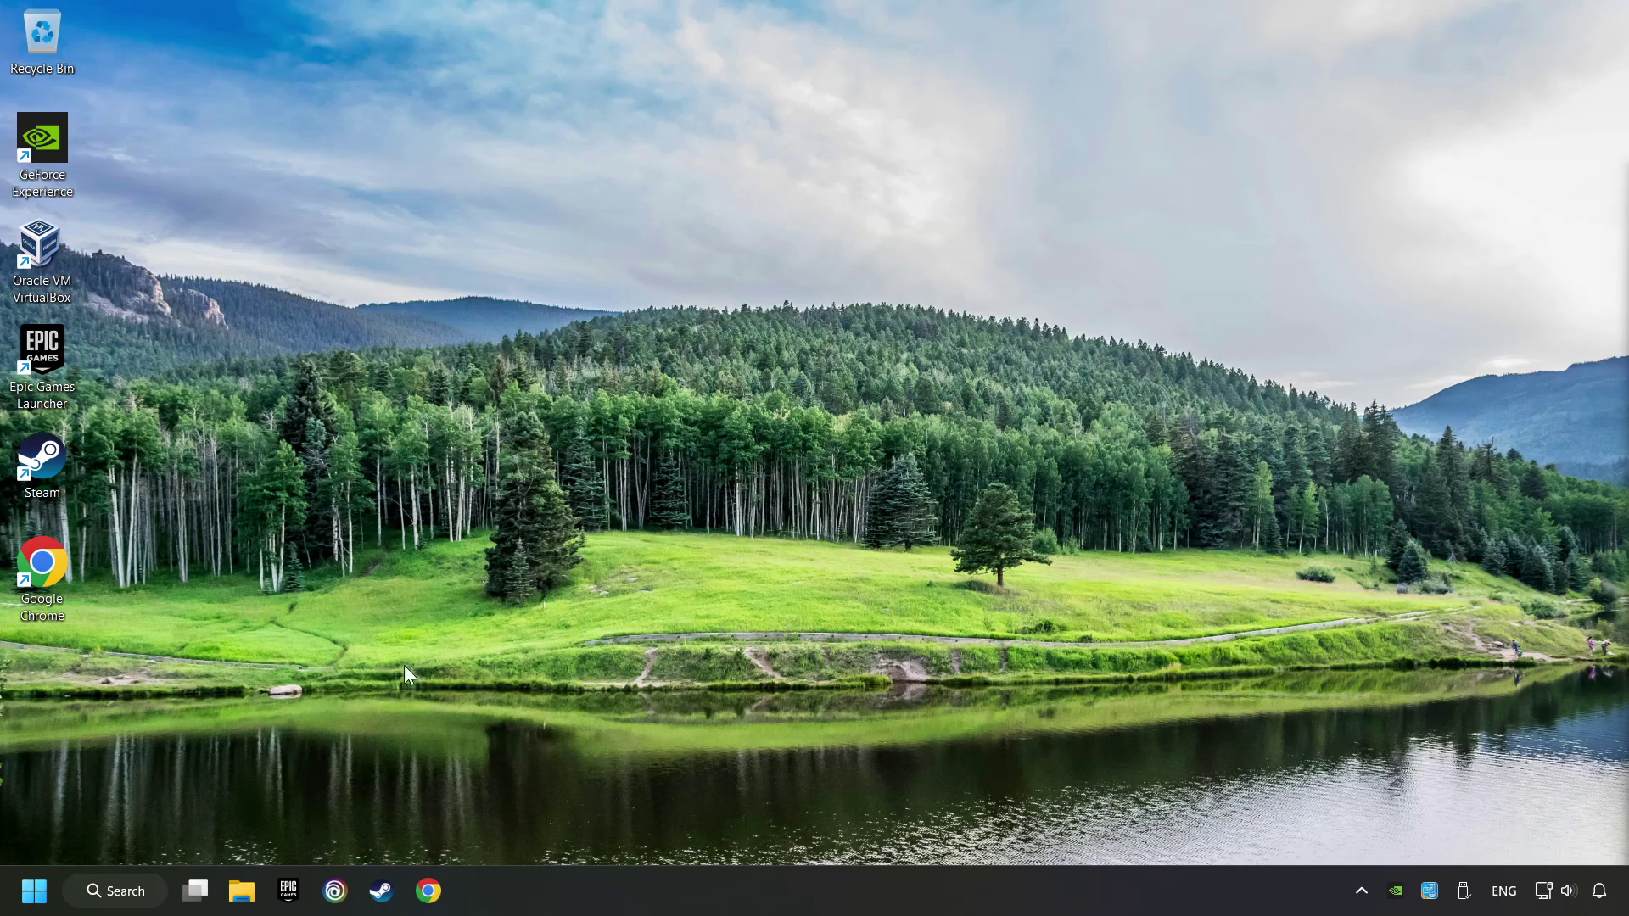
left_click(34, 891)
left_click(616, 817)
Step: Start Network reset from Advanced network settings and confirm the reset of all adapters
right_click(1548, 896)
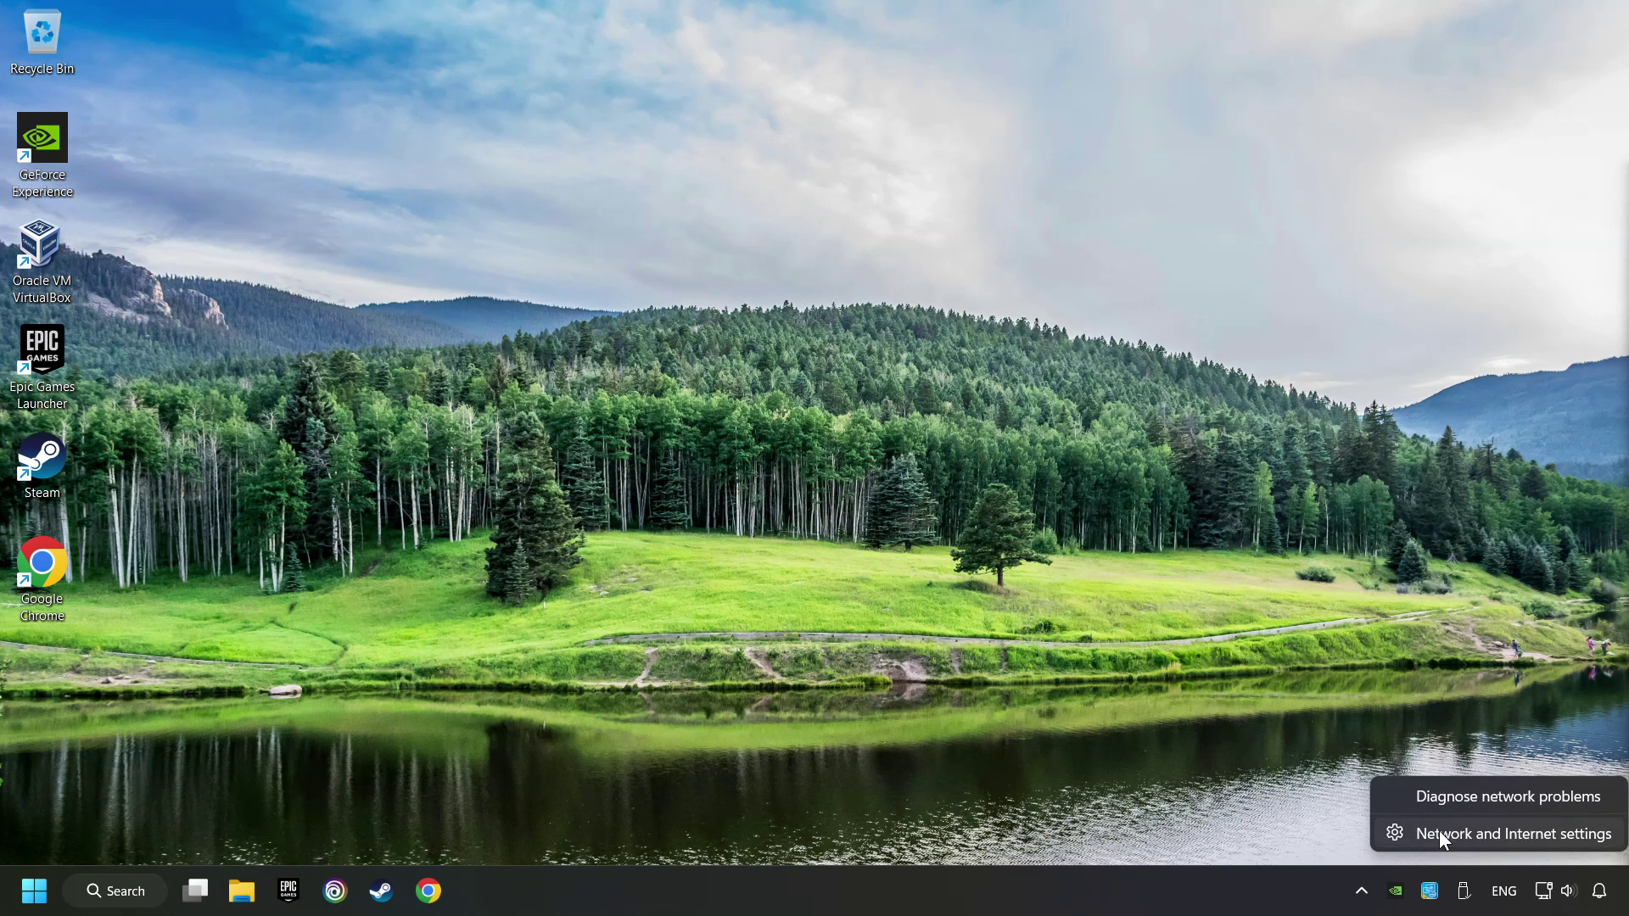
left_click(1507, 836)
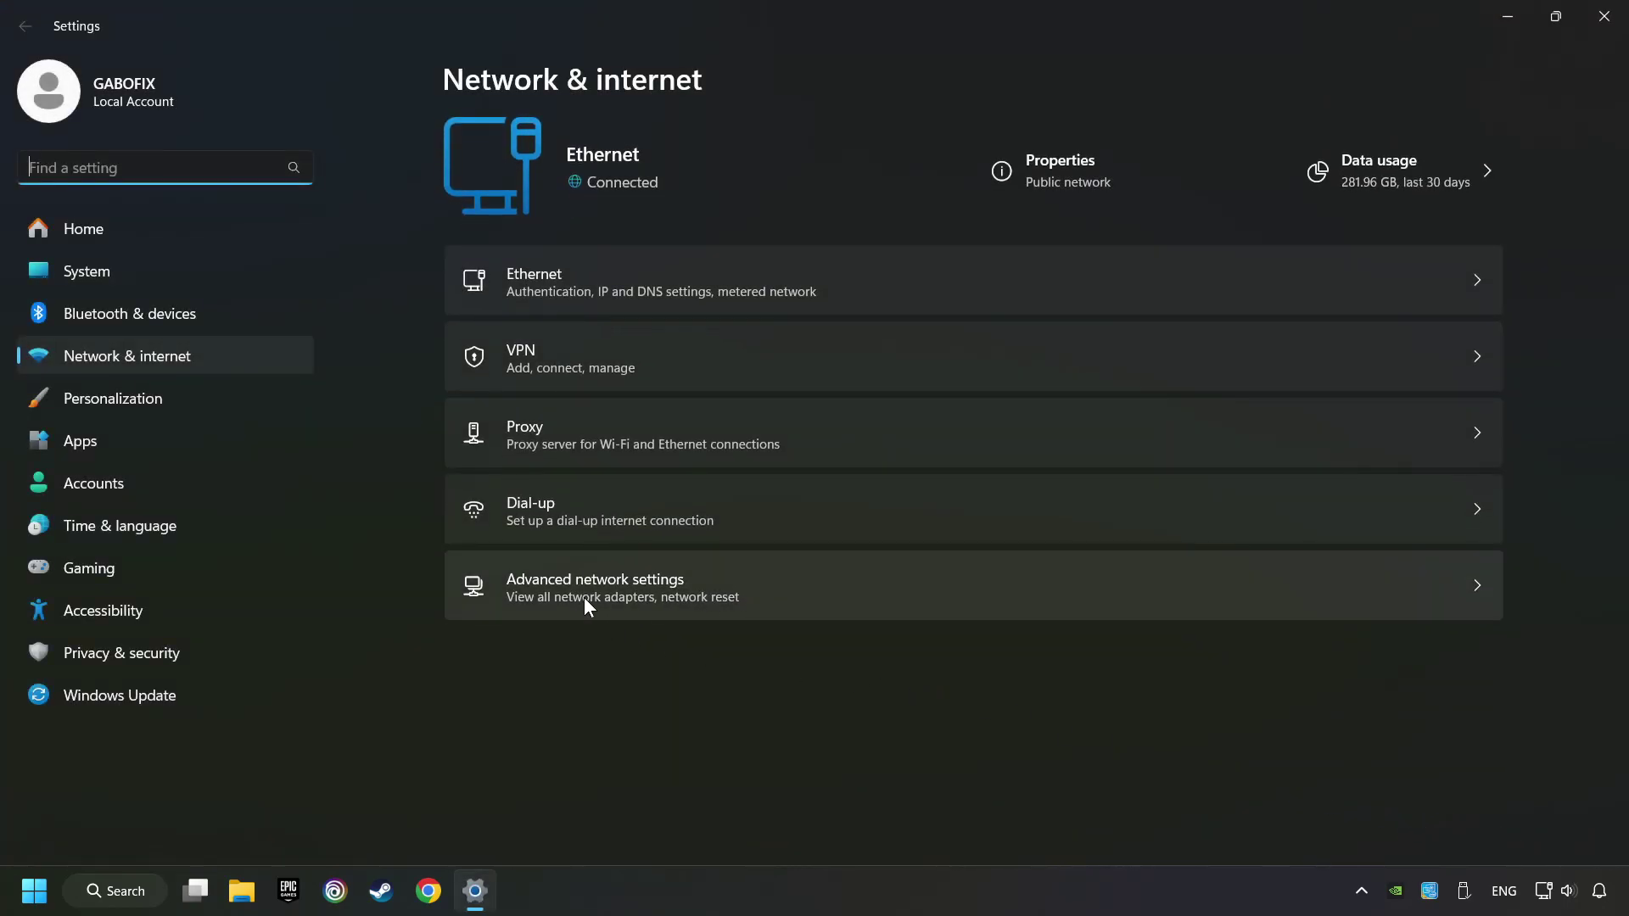
left_click(836, 587)
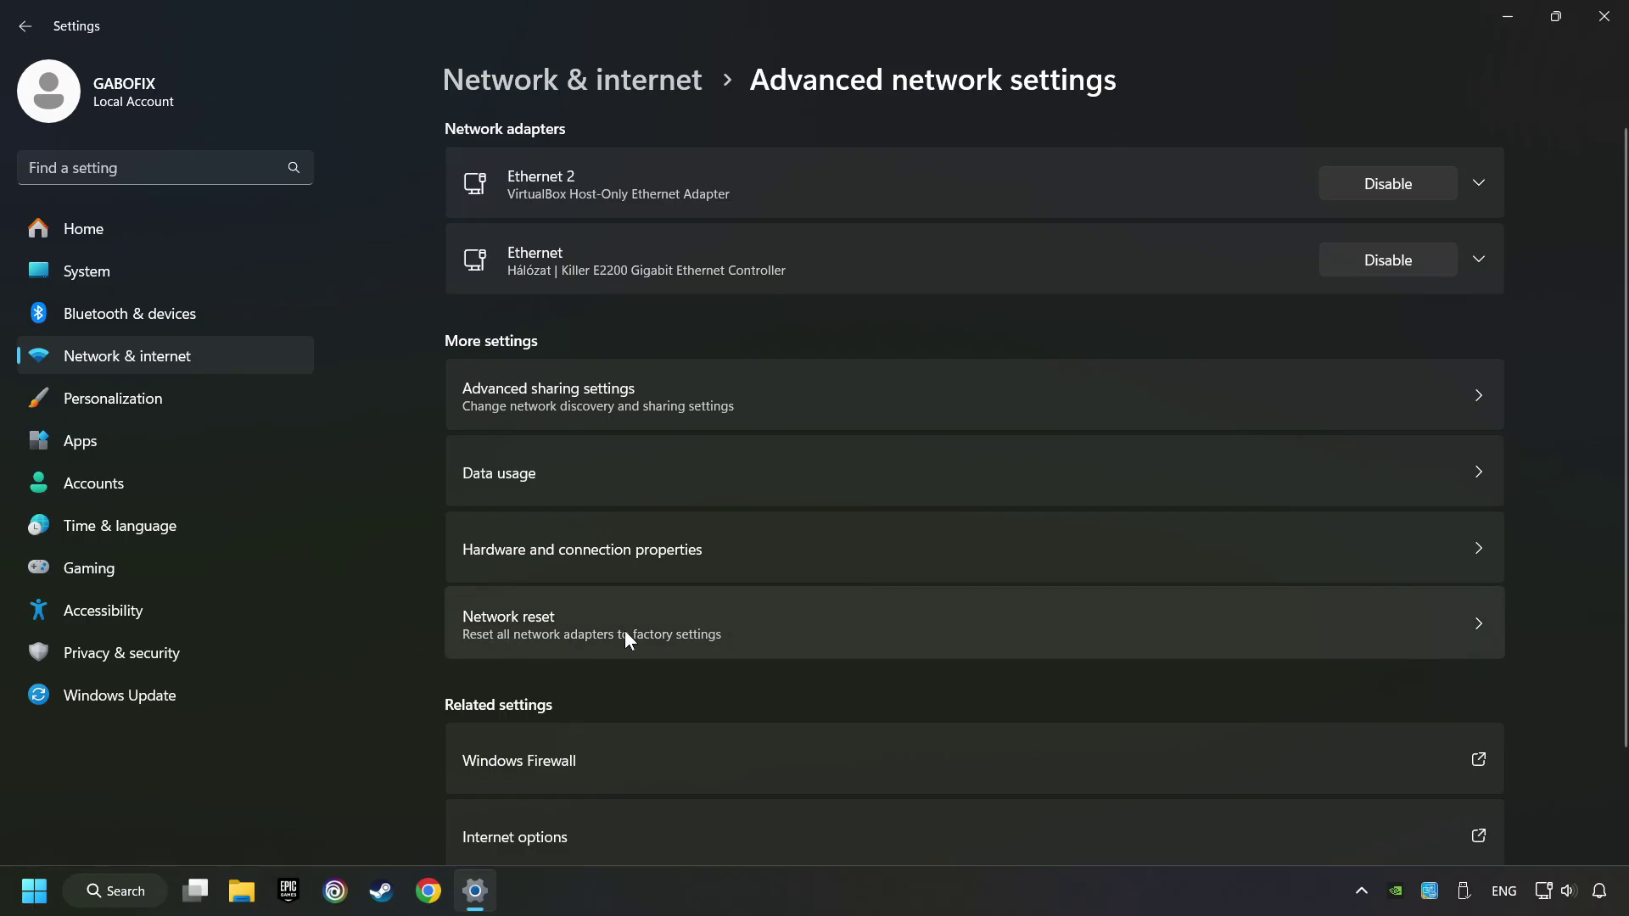
left_click(836, 634)
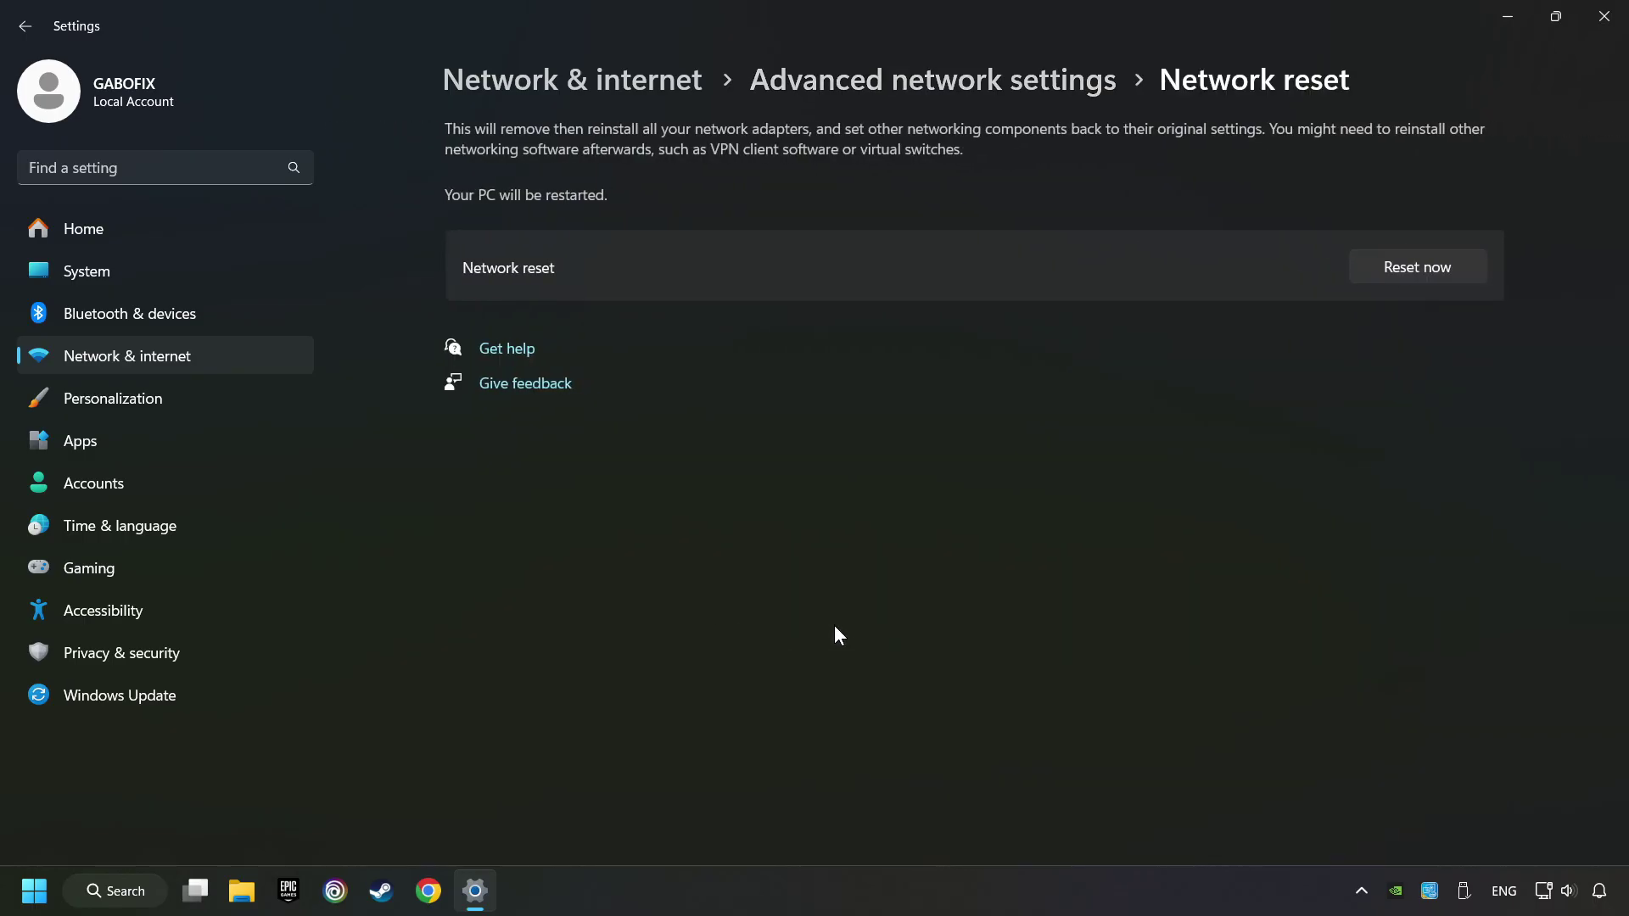
left_click(1416, 270)
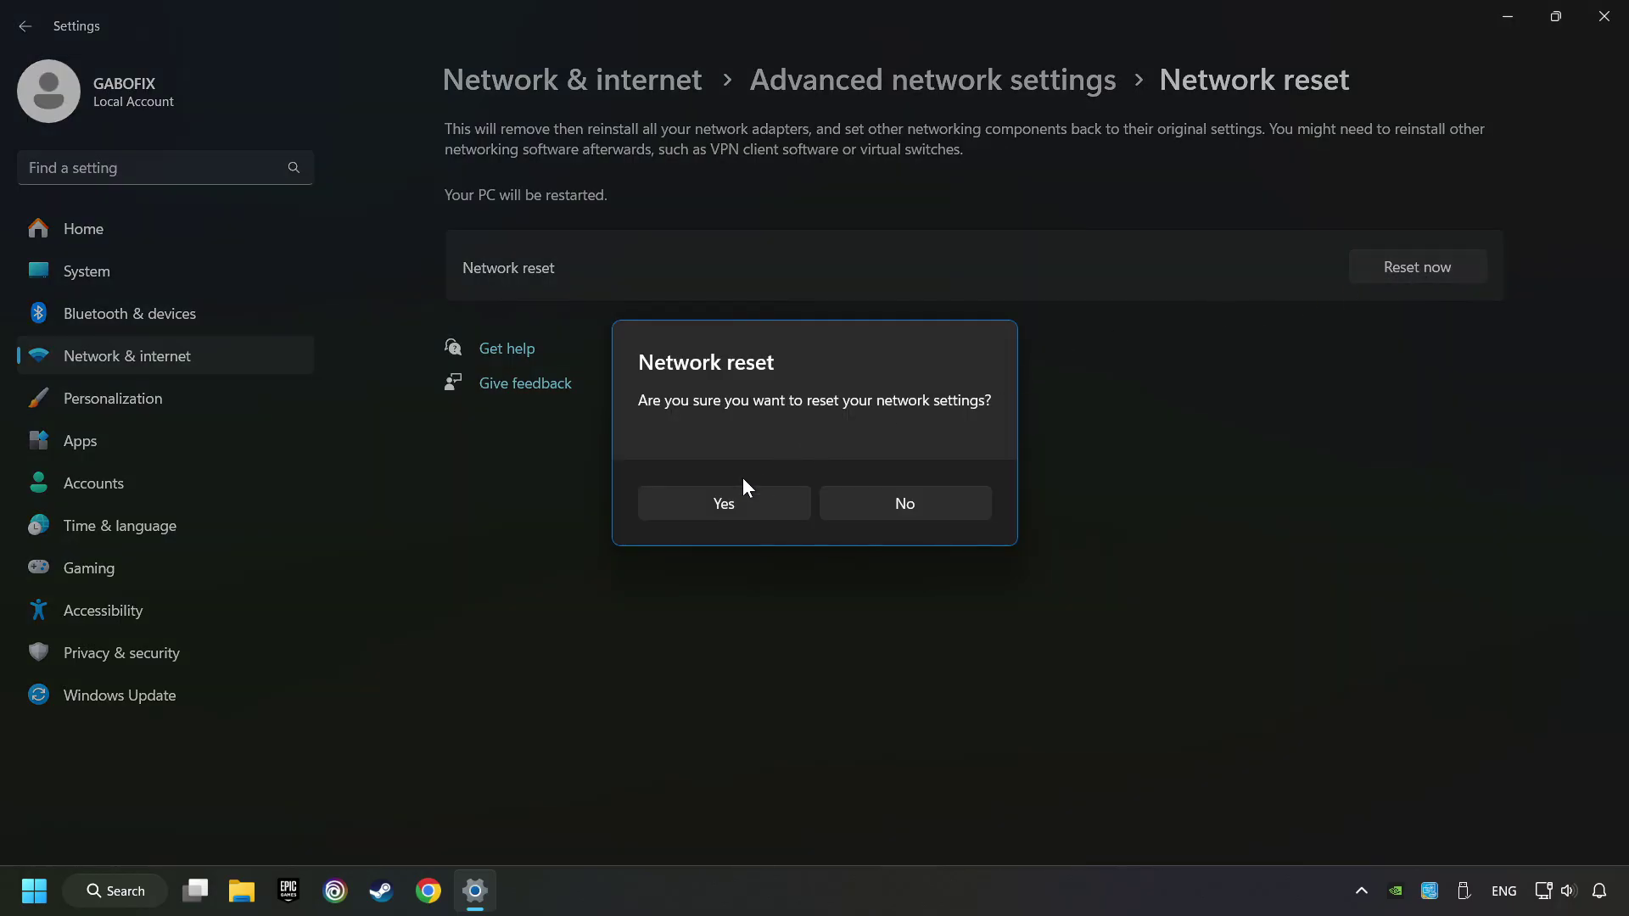
left_click(754, 509)
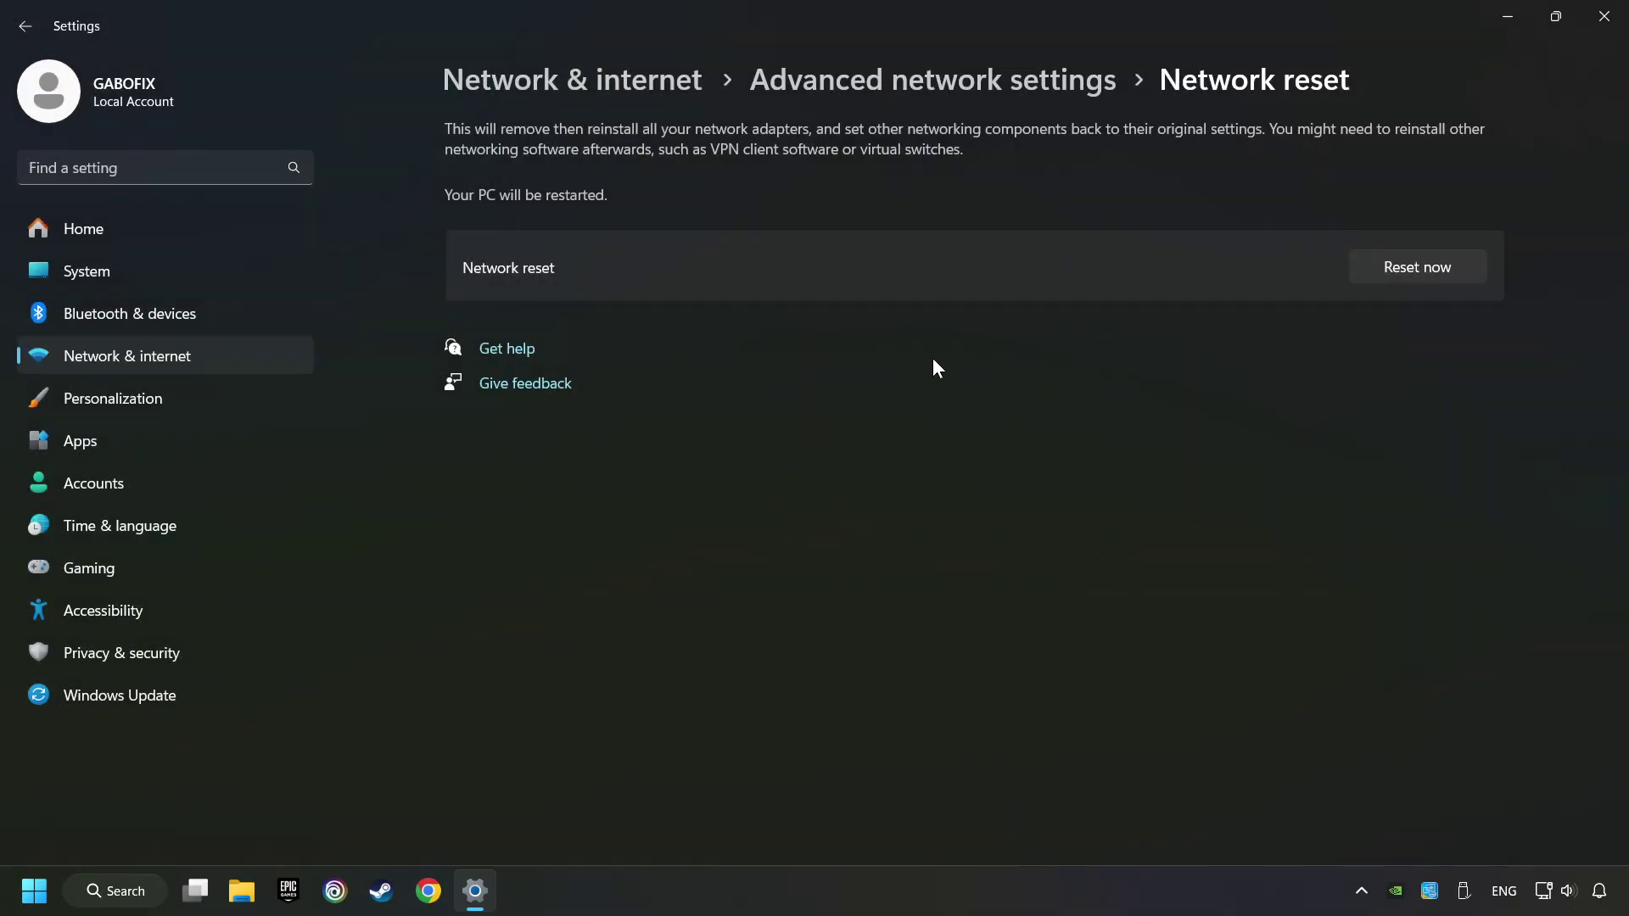
Step: Close Settings and search Start for 'control panel'
left_click(1603, 16)
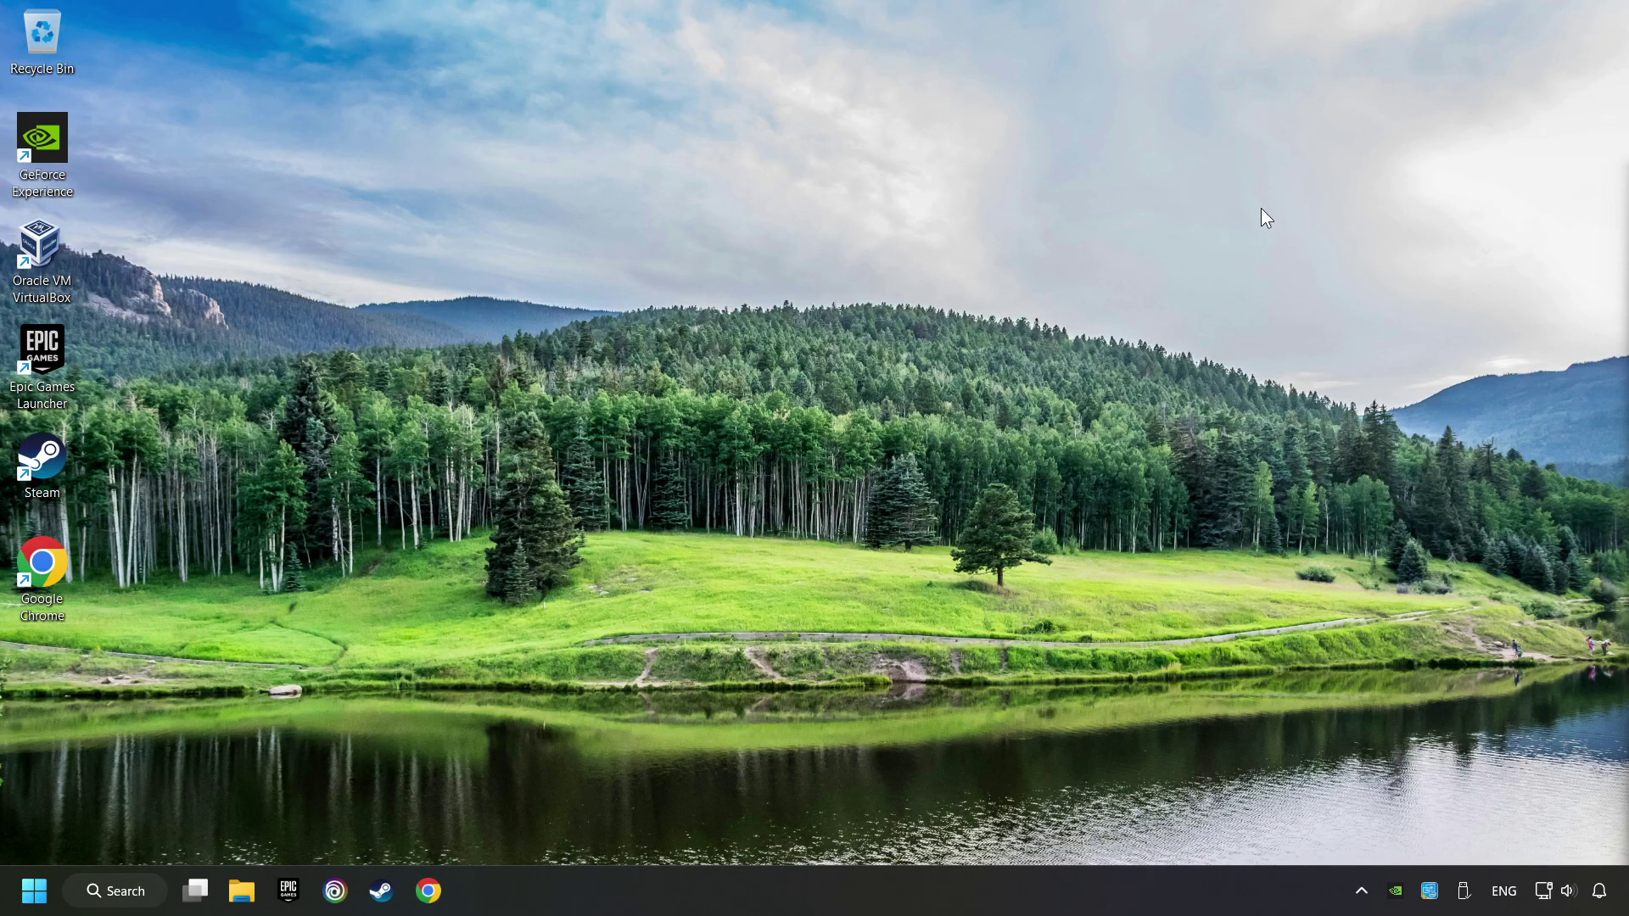
key("super")
type("control panel")
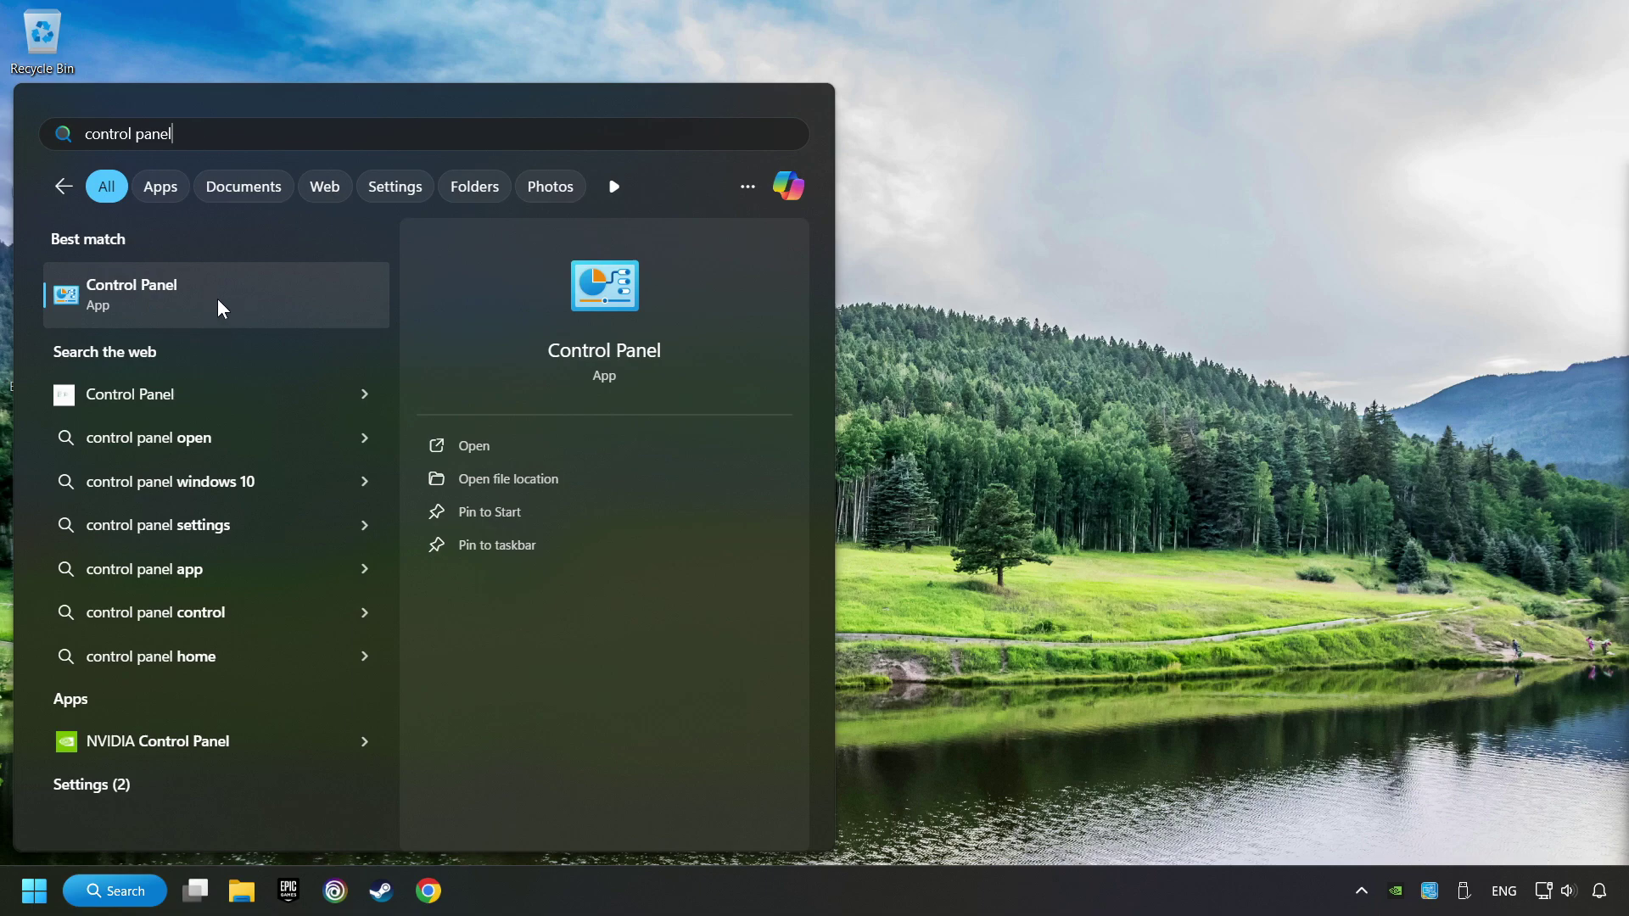
Step: Go from Control Panel through Network and Sharing Center to the adapter list and select Ethernet
left_click(291, 295)
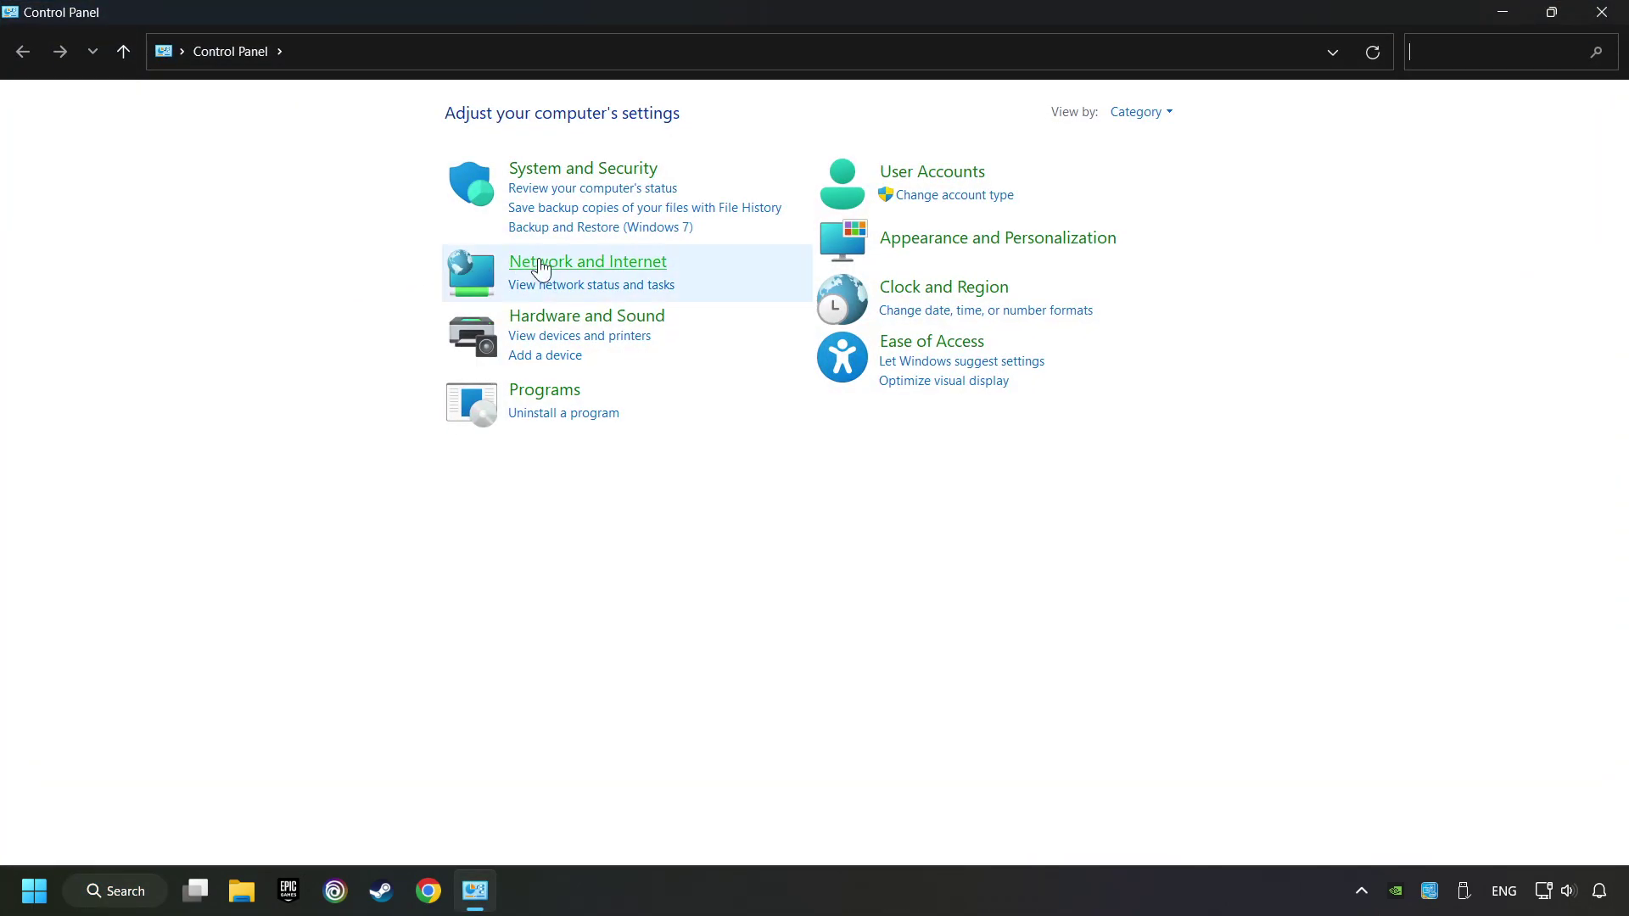
left_click(580, 270)
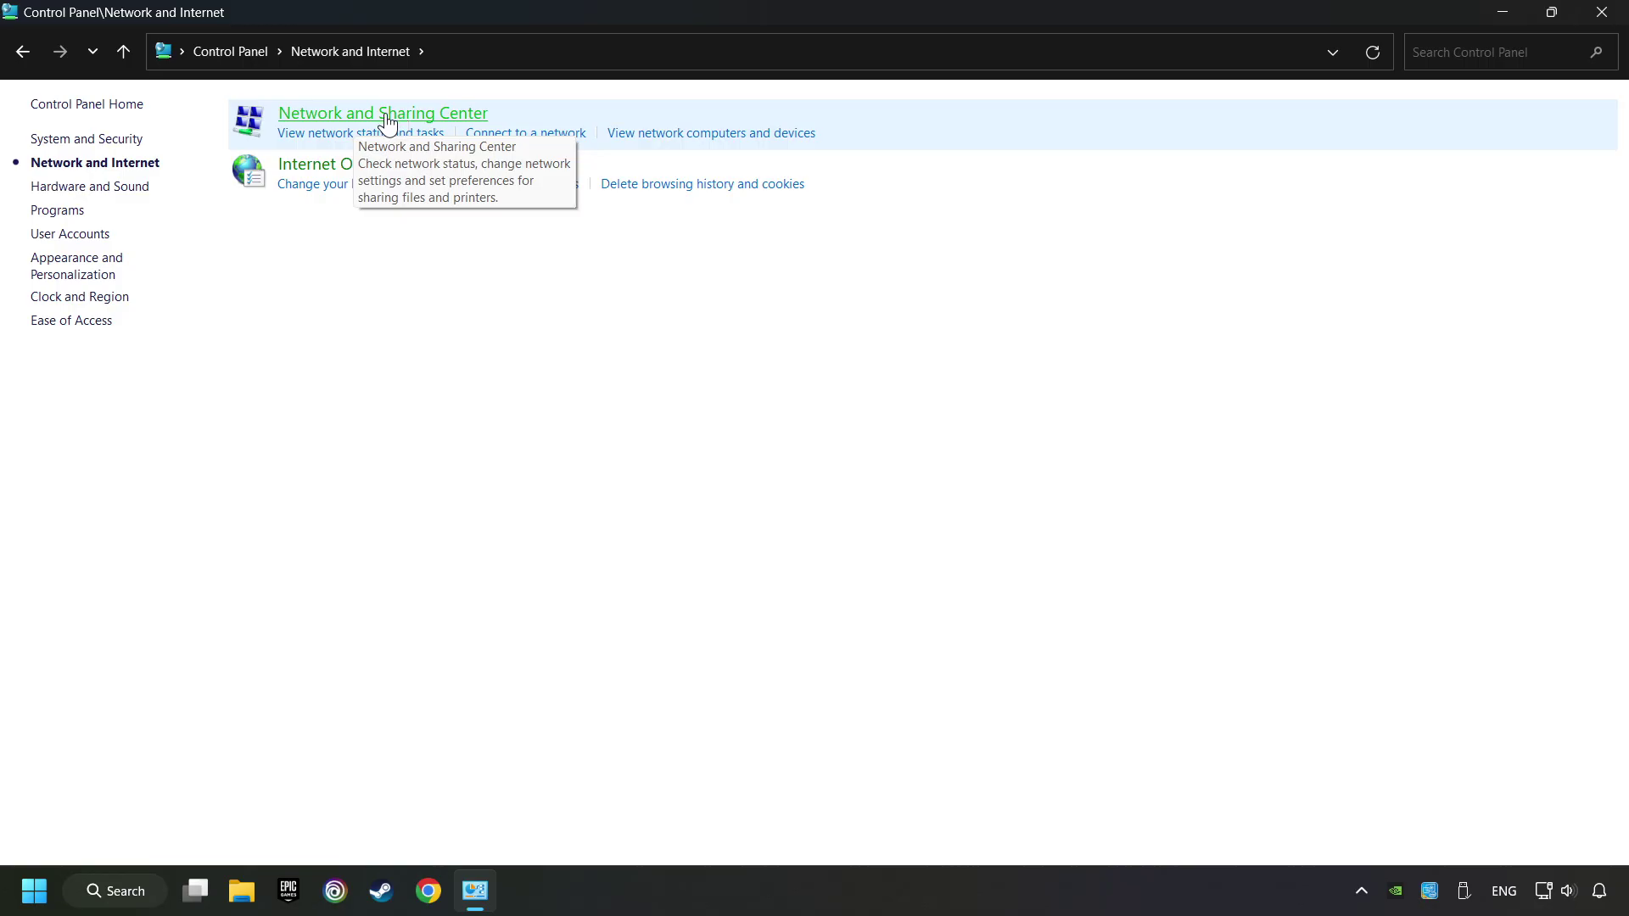
left_click(386, 119)
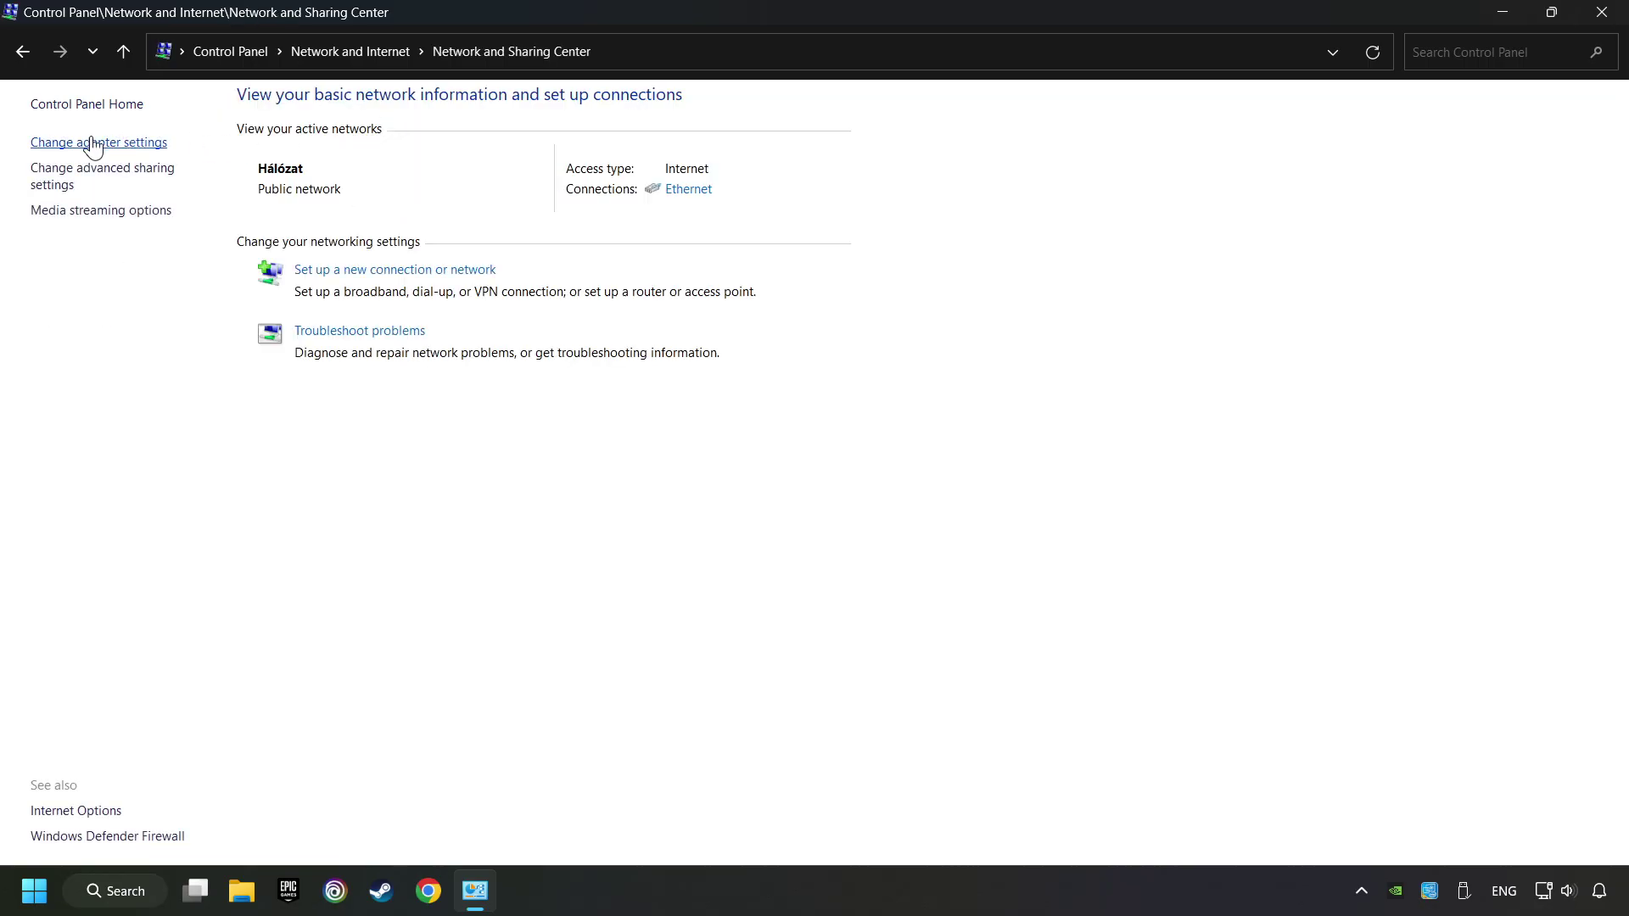
left_click(118, 141)
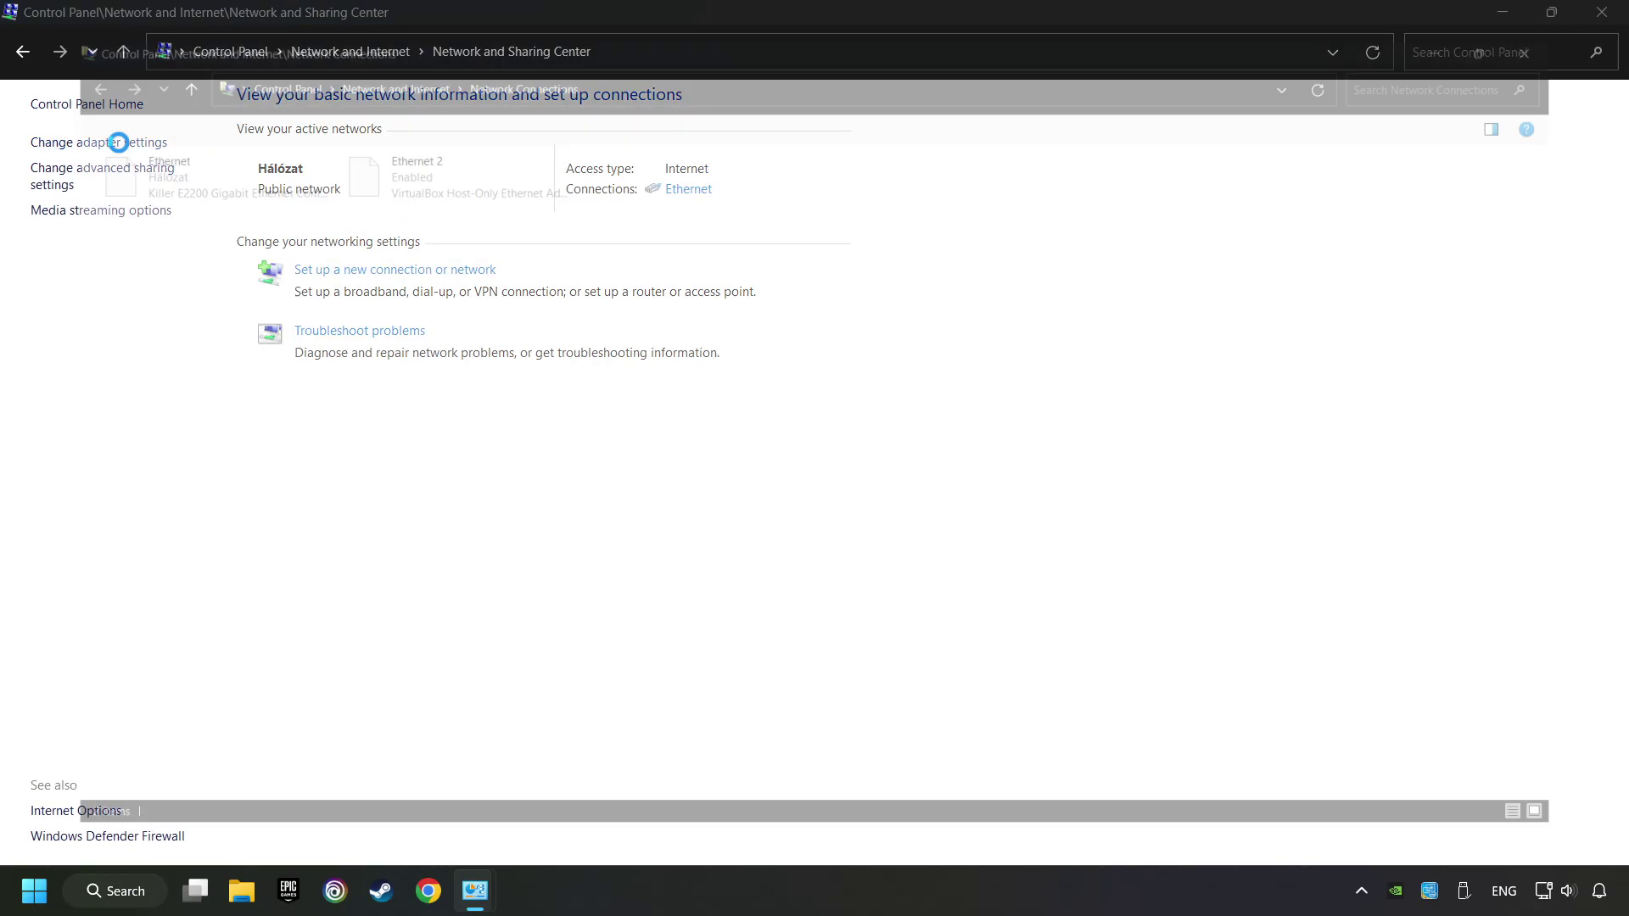
left_click(128, 135)
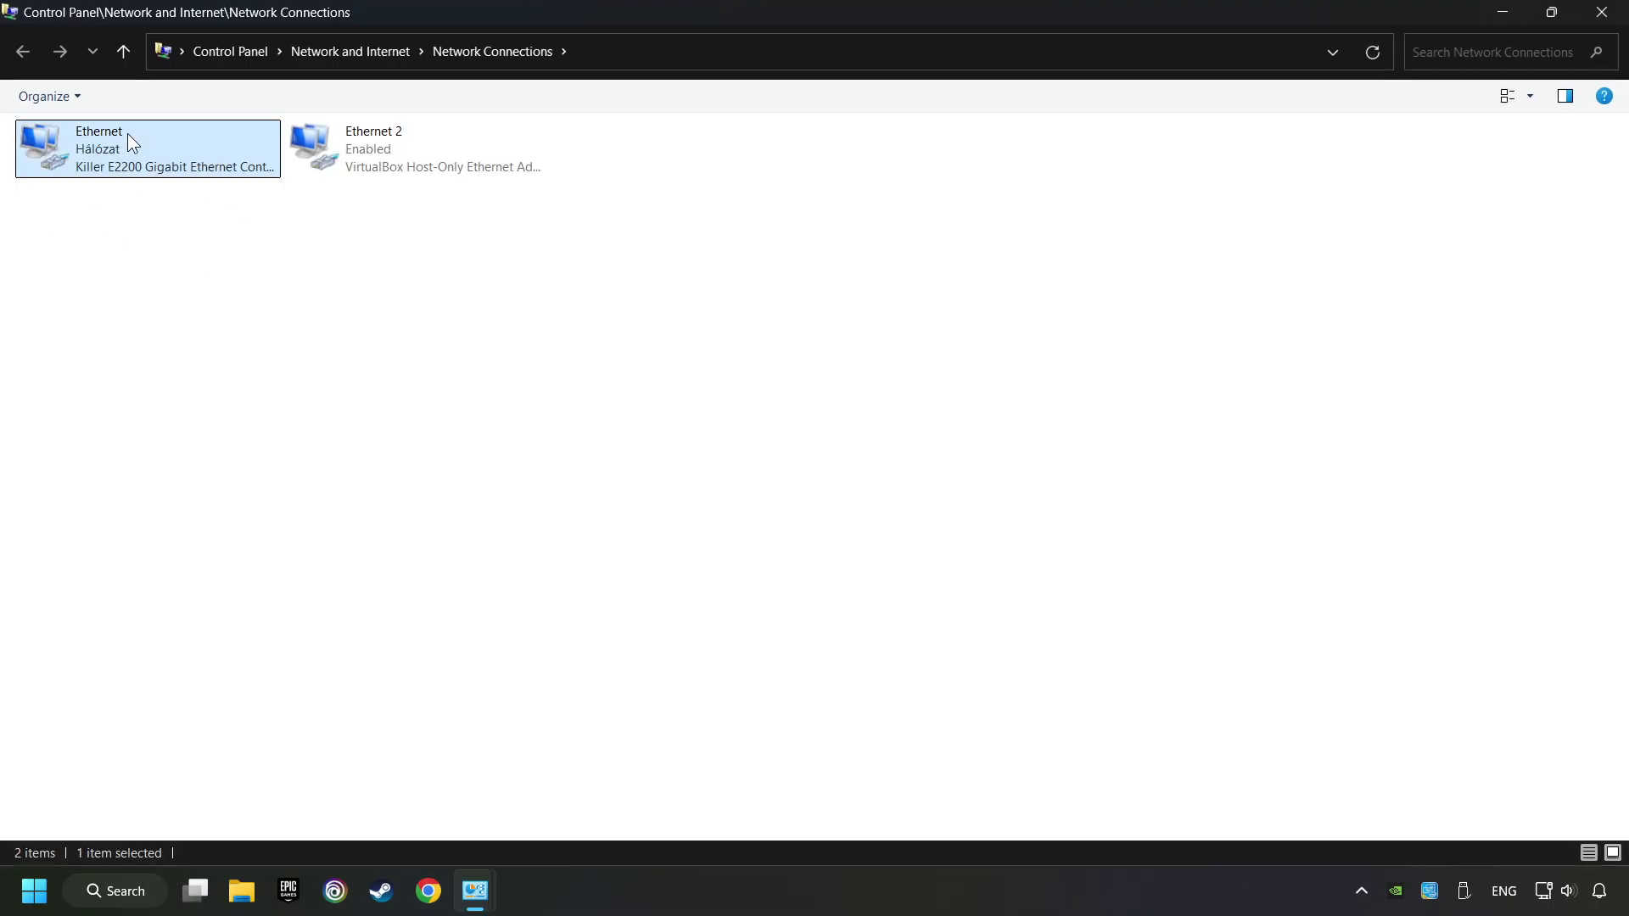
Step: Open Ethernet's Properties, then the Internet Protocol Version 4 (TCP/IPv4) properties dialog
right_click(148, 153)
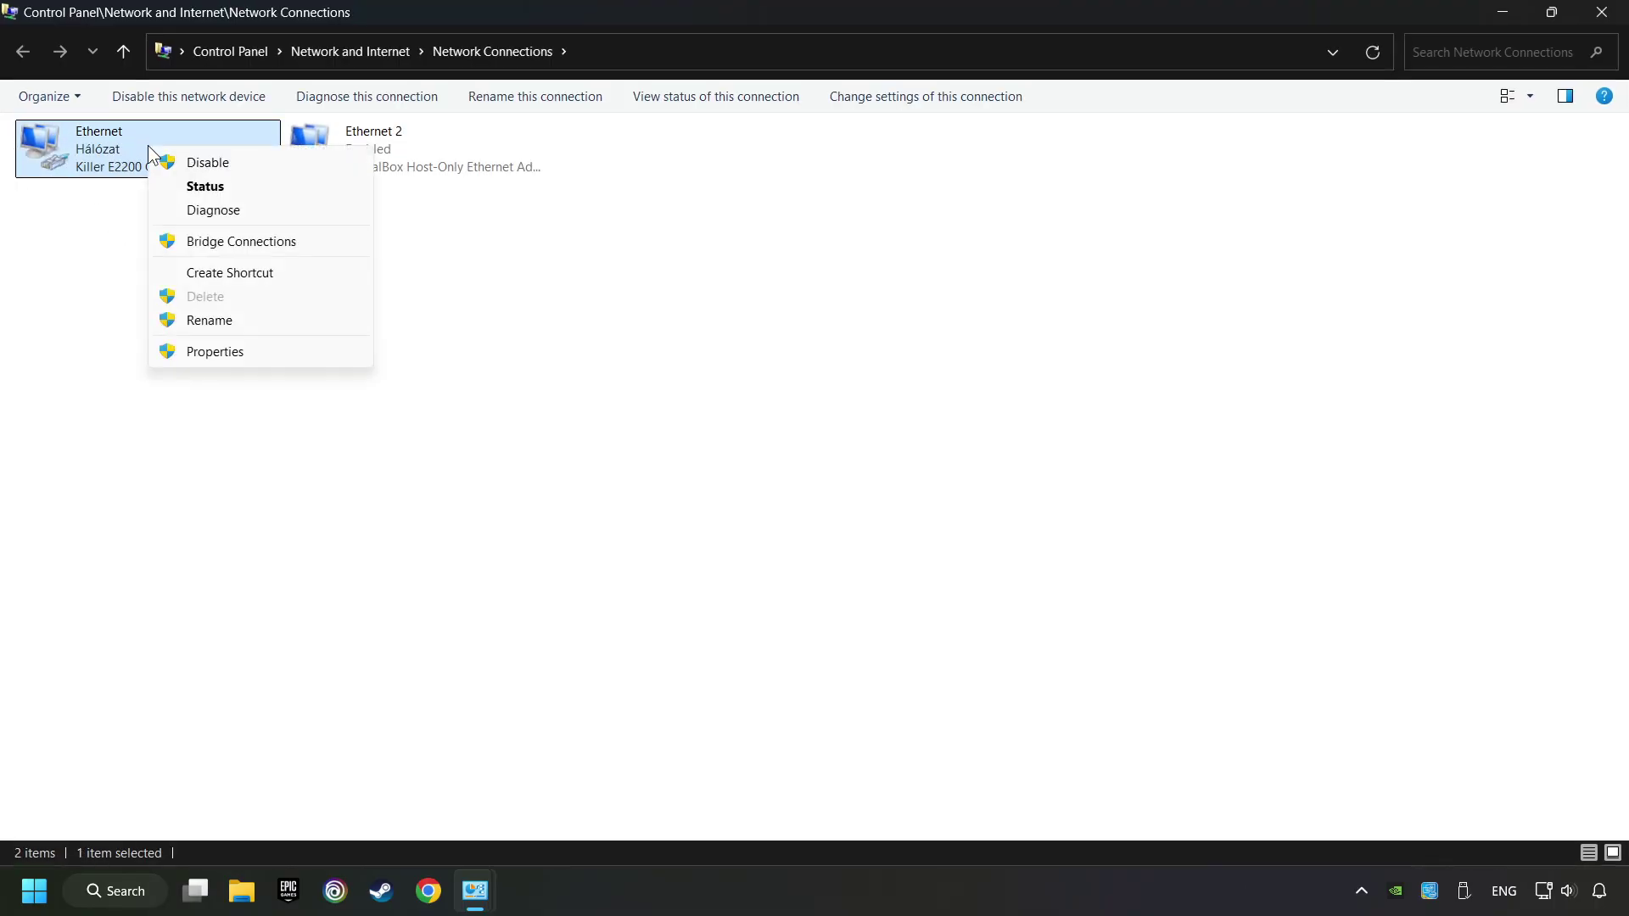
left_click(233, 353)
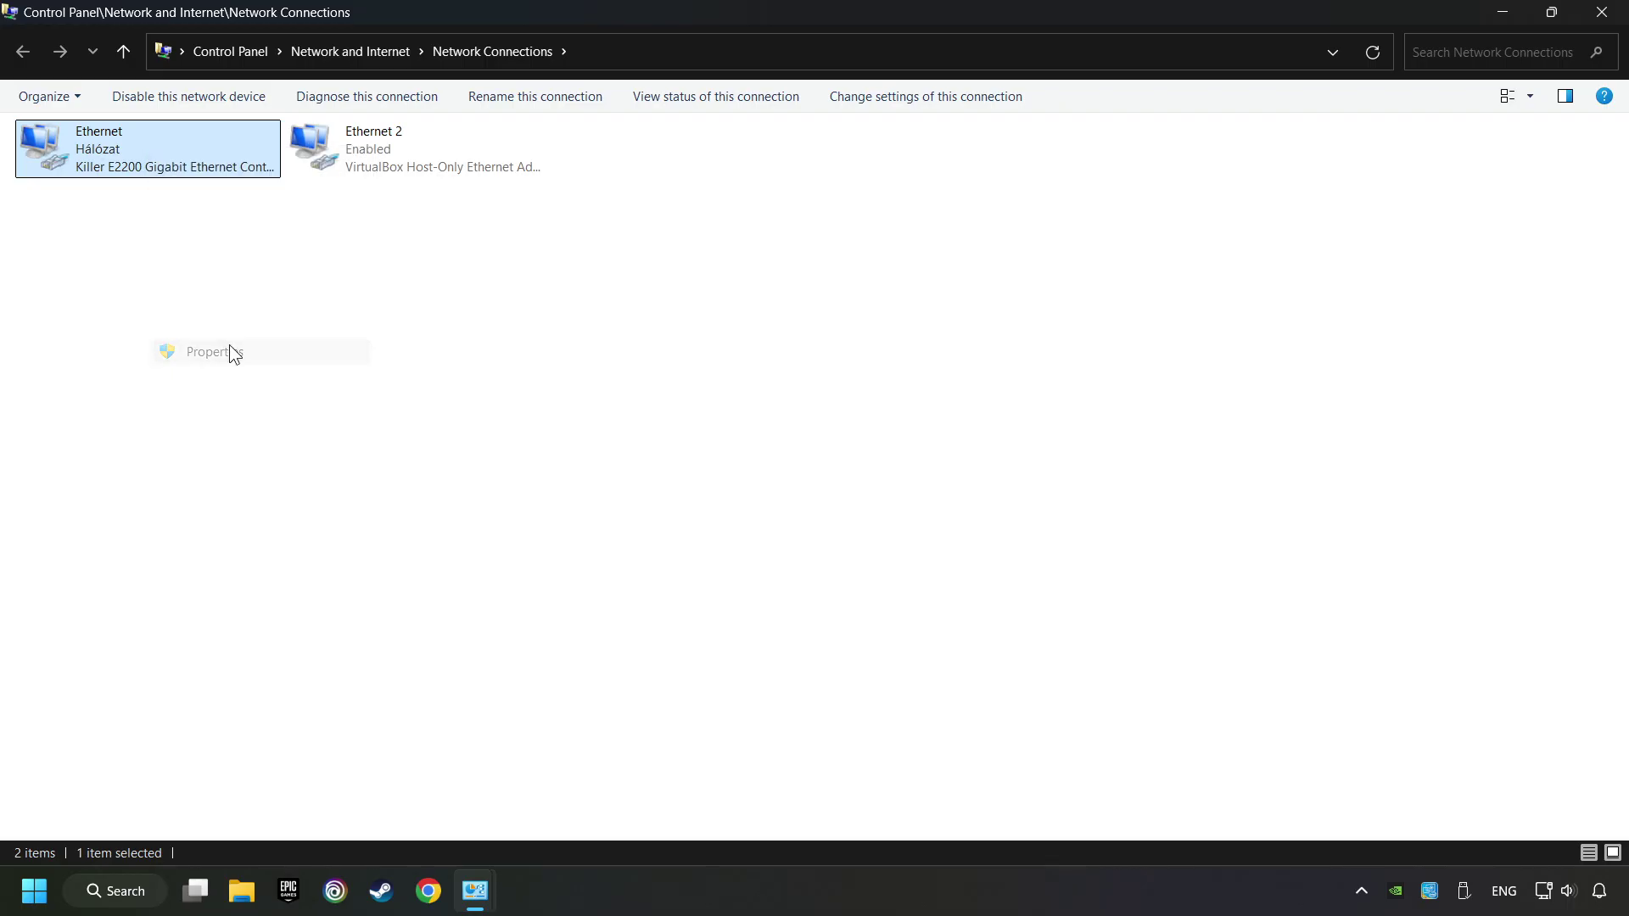
left_click_drag(193, 119, 759, 199)
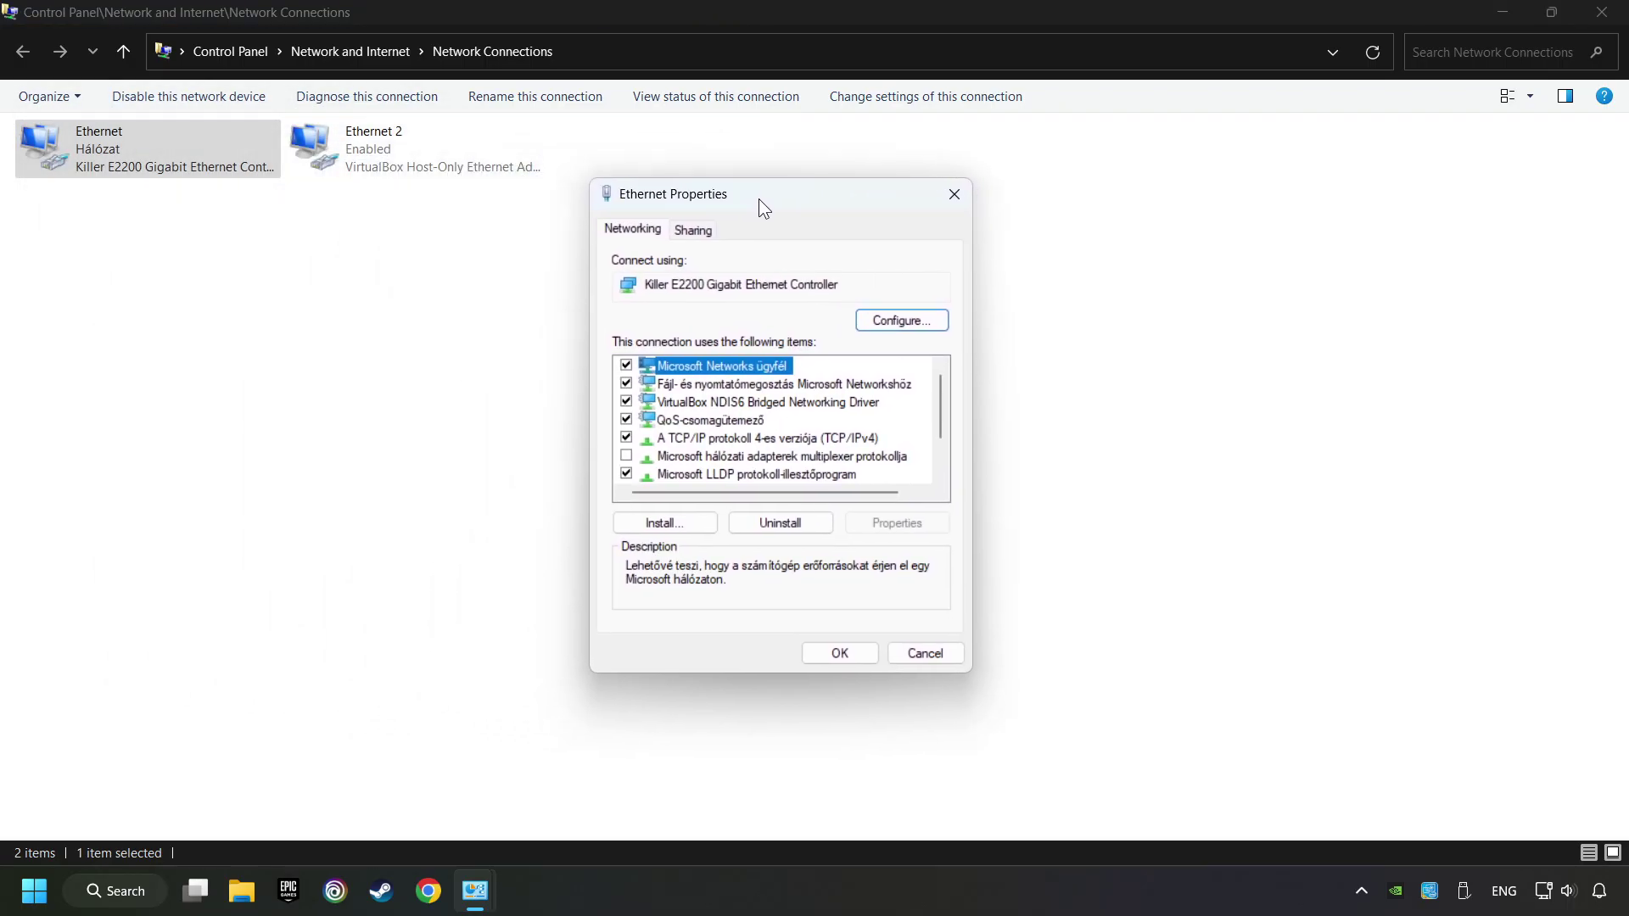
left_click(682, 440)
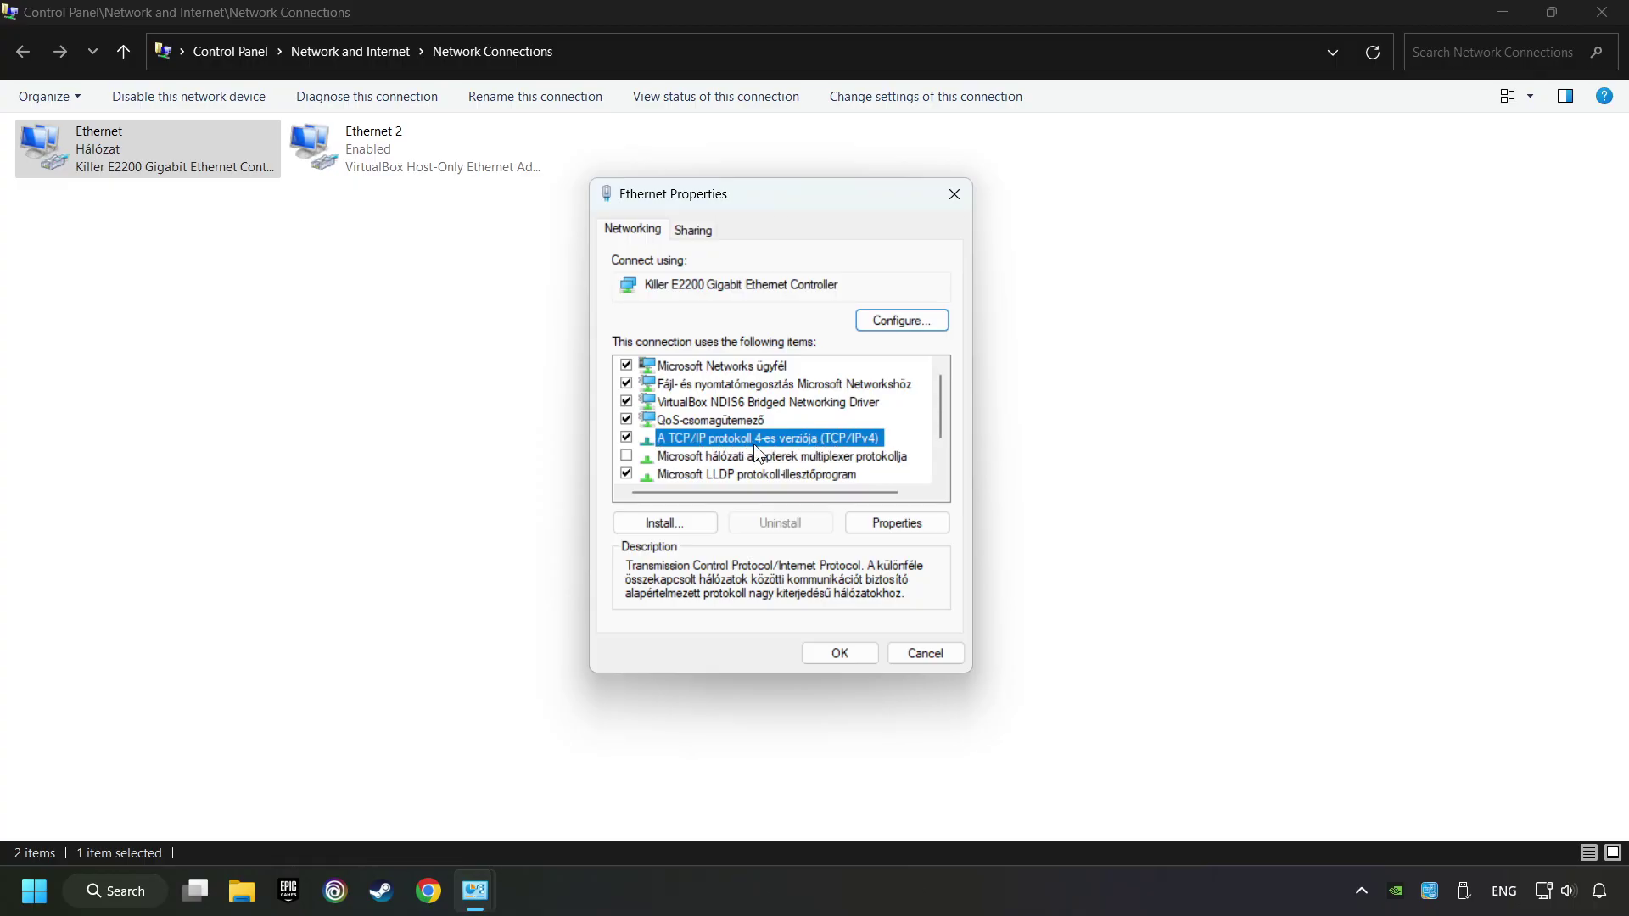
left_click(899, 522)
left_click_drag(847, 273, 785, 227)
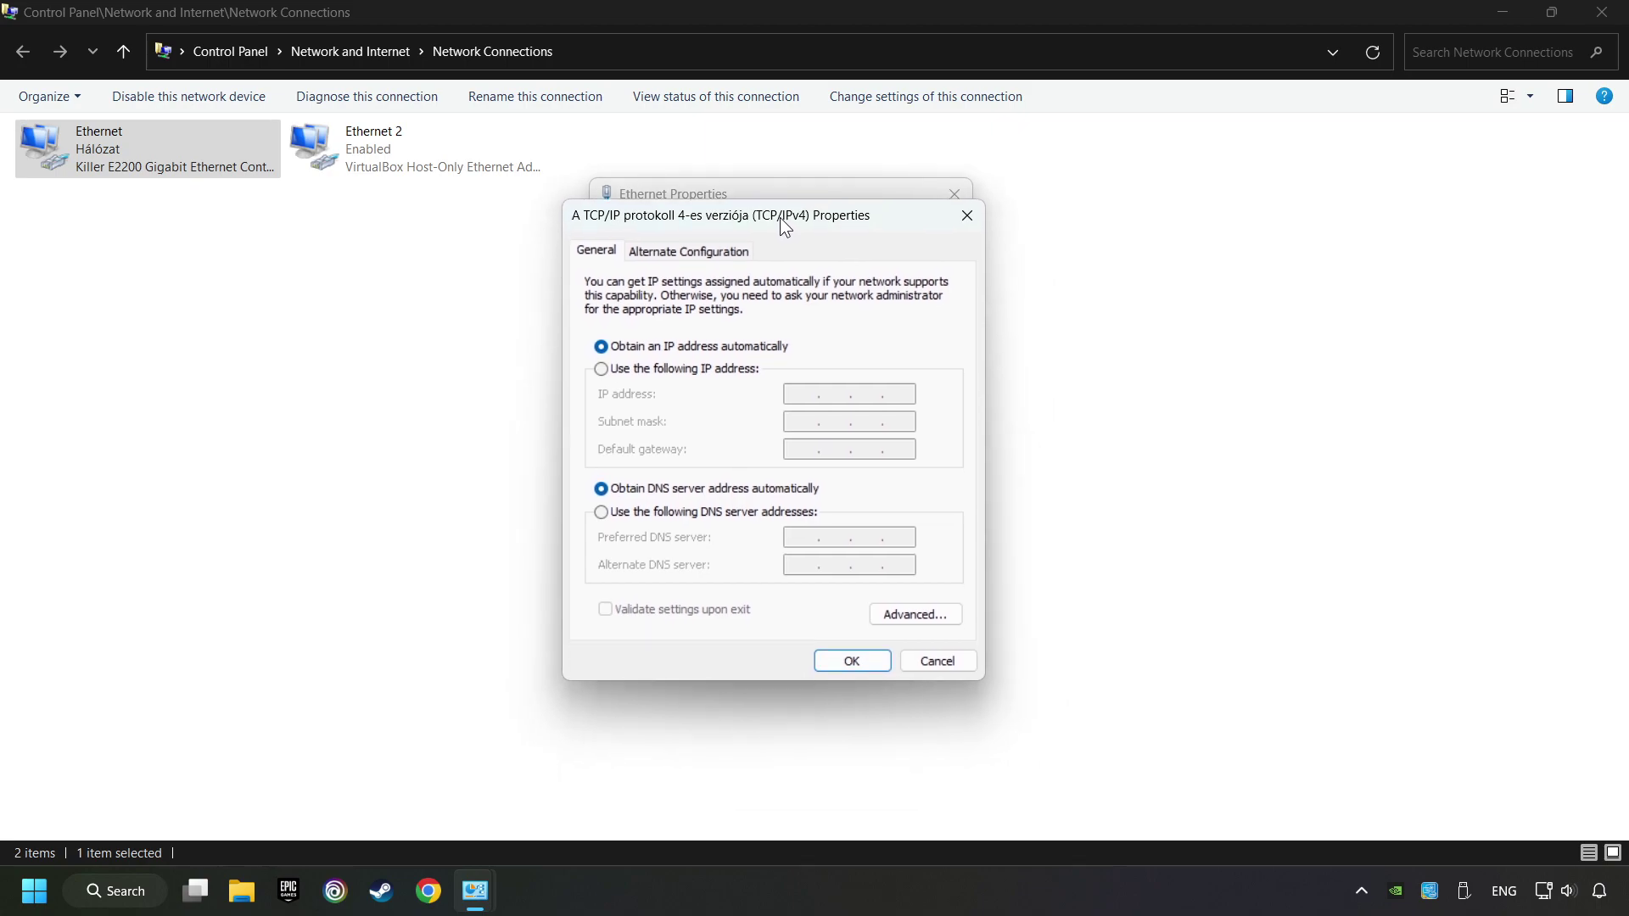
Step: Enter preferred DNS 8.8.8.8 and alternate 8.8.4.4, confirm with OK, and close the network windows
left_click(605, 516)
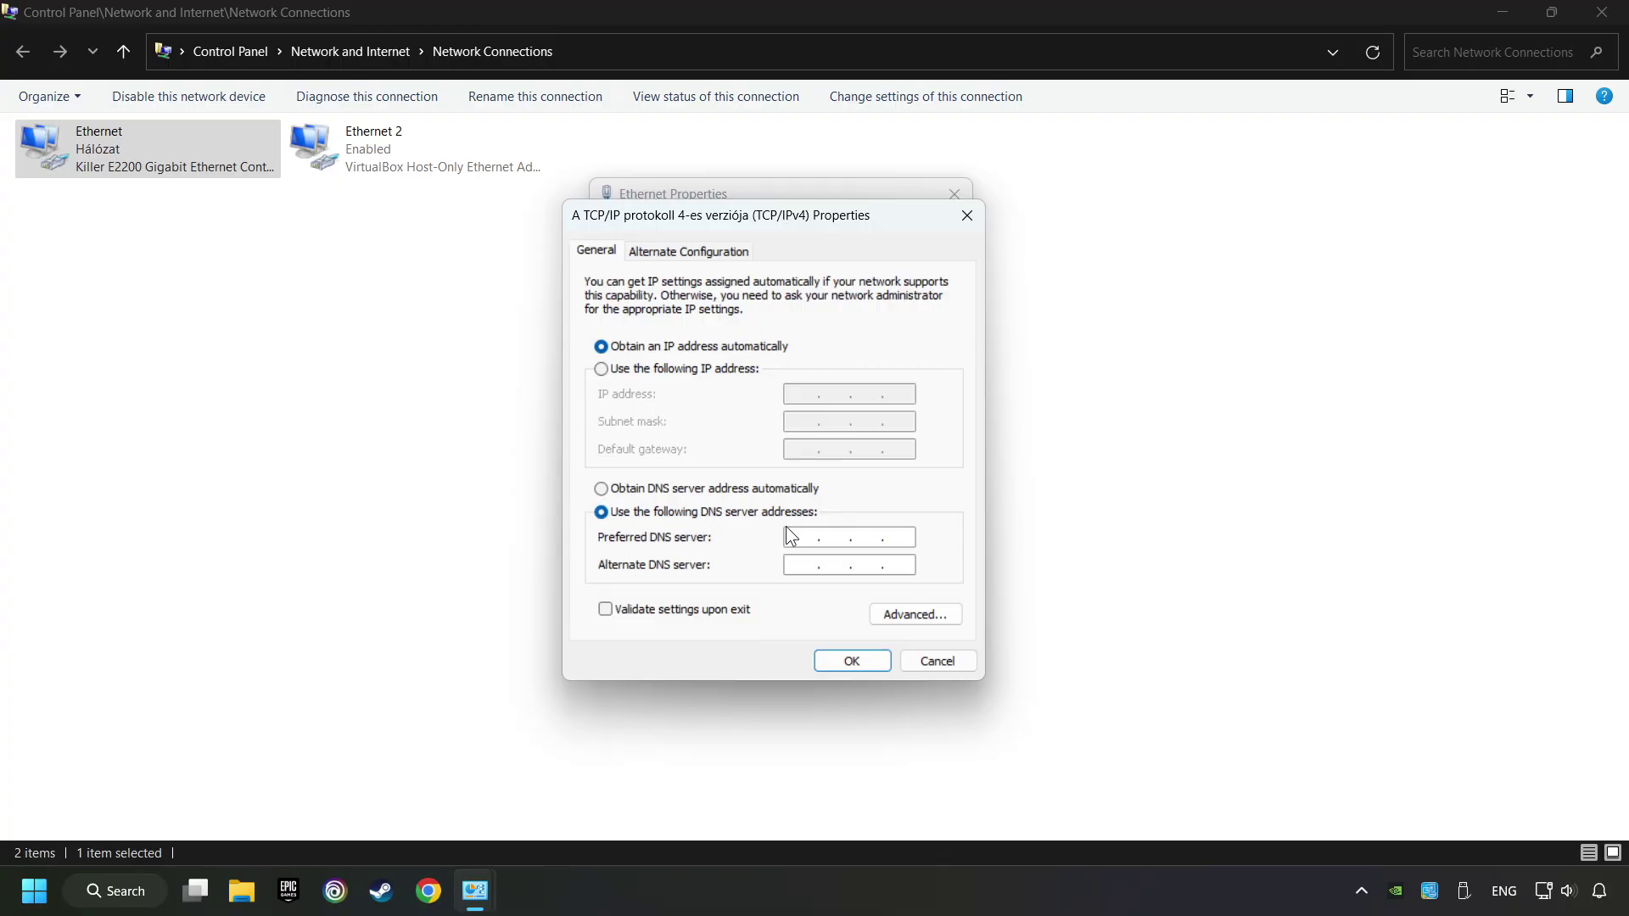
type("8.8.8.8")
left_click(789, 568)
type("8.8.4.4")
left_click(864, 663)
left_click(838, 653)
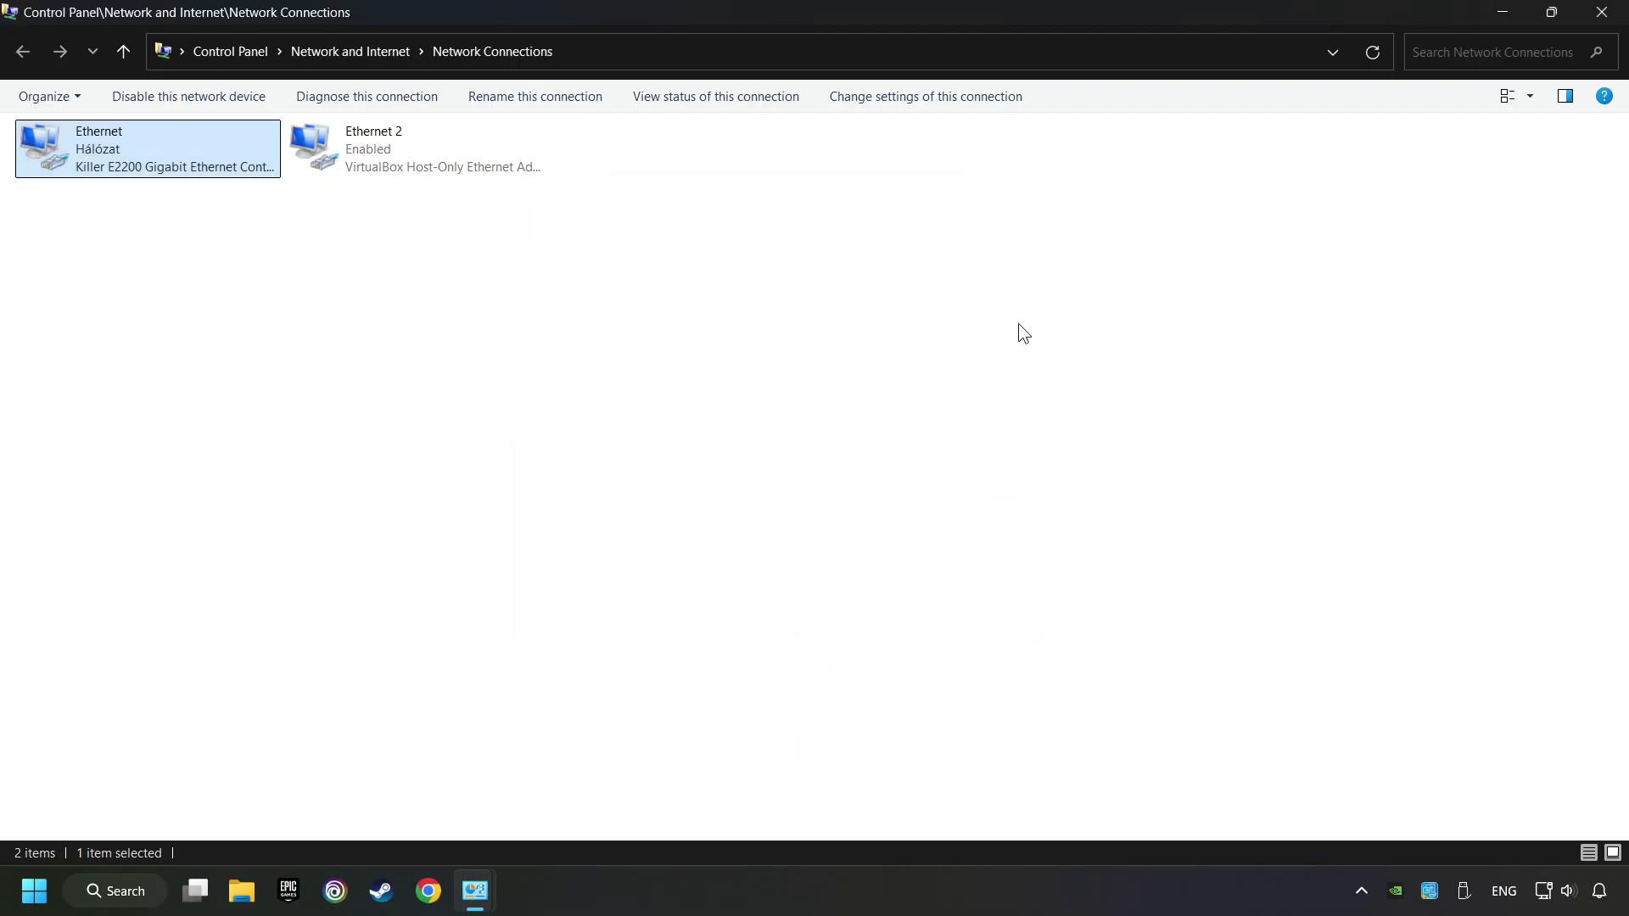
left_click(1618, 12)
left_click(1618, 12)
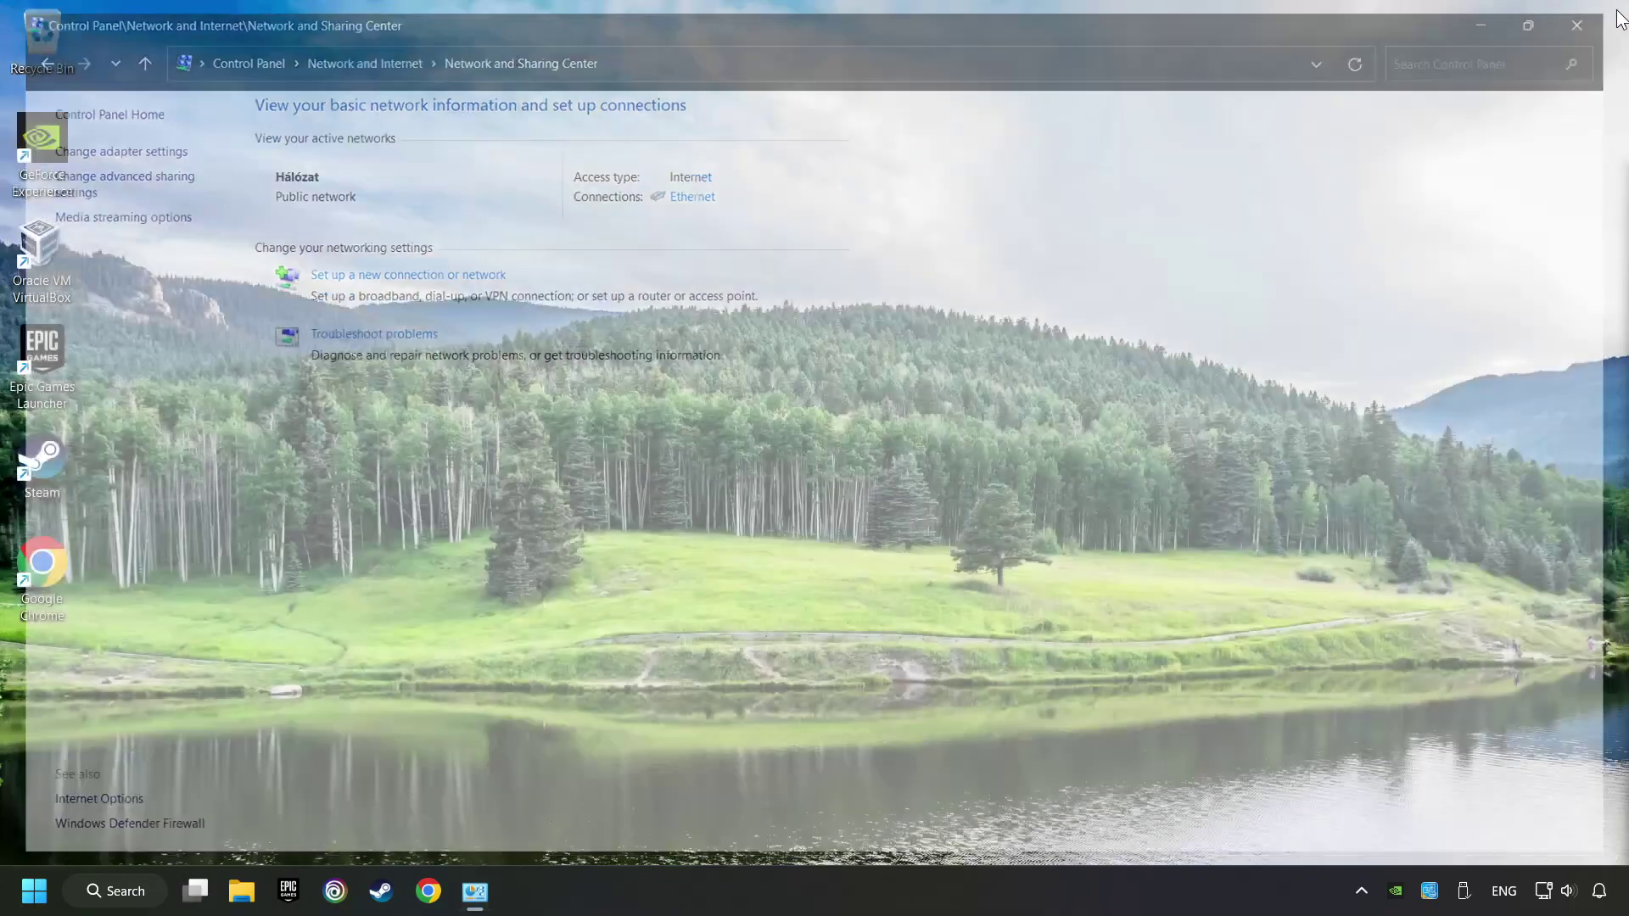